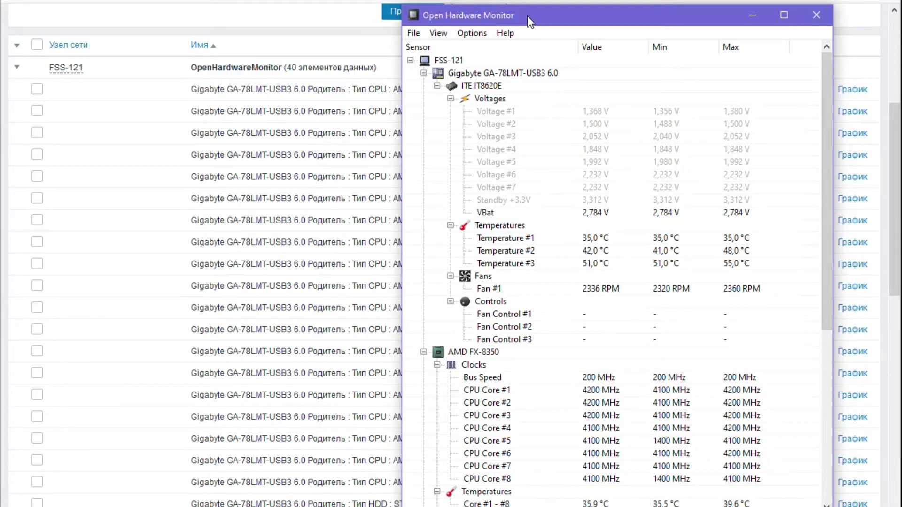
left_click_drag(825, 162, 755, 283)
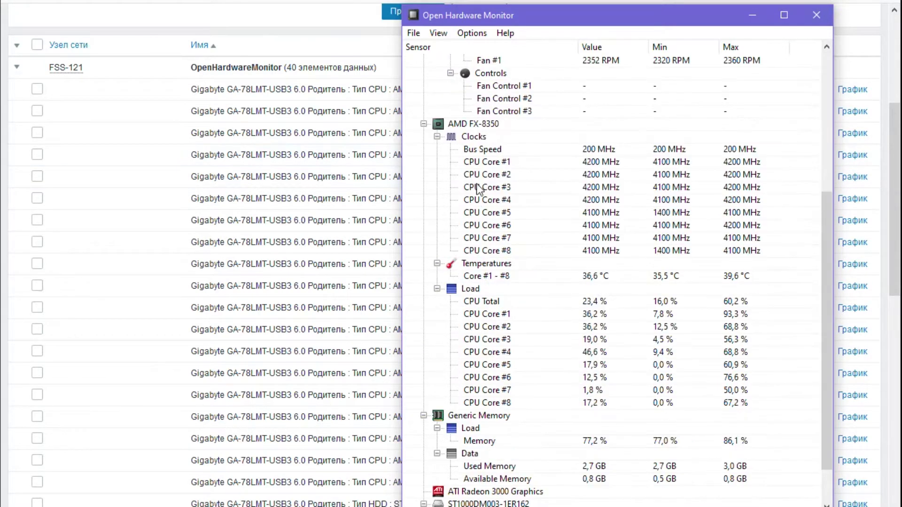
left_click(481, 162)
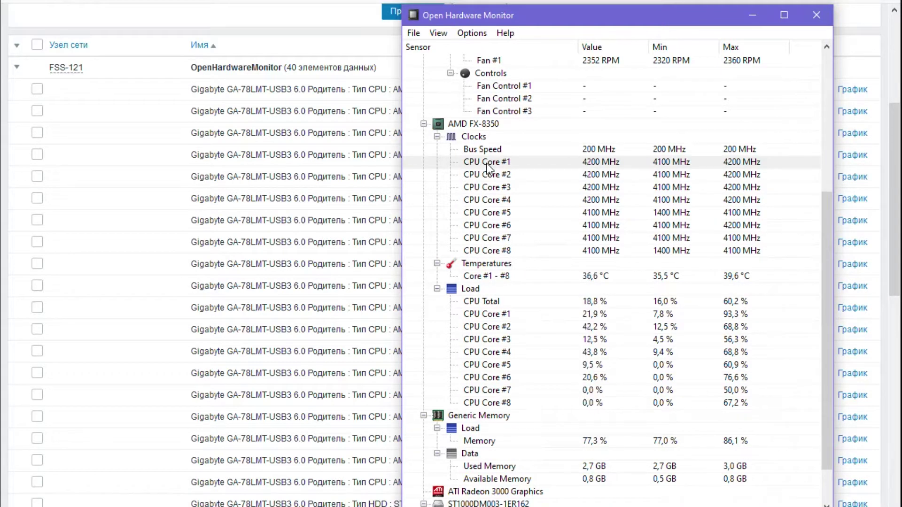
left_click(481, 177)
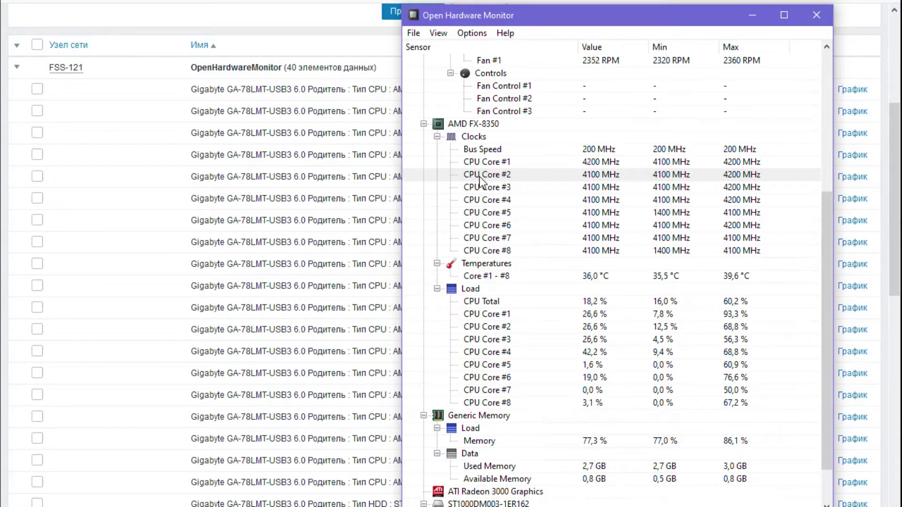
right_click(479, 176)
left_click(514, 185)
left_click(480, 174)
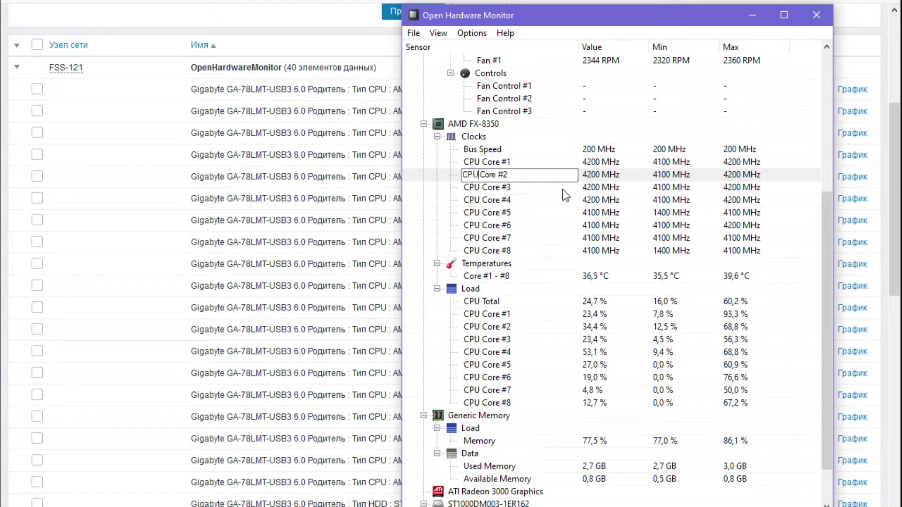
key("Right")
key("Right")
key("Right")
key("Right")
key("Right")
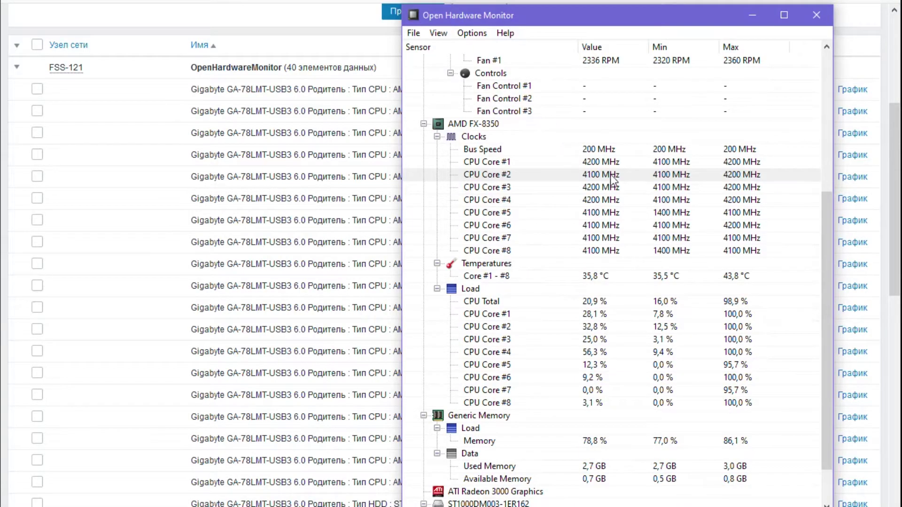
scroll(709, 180, "up", 2)
scroll(736, 179, "up", 4)
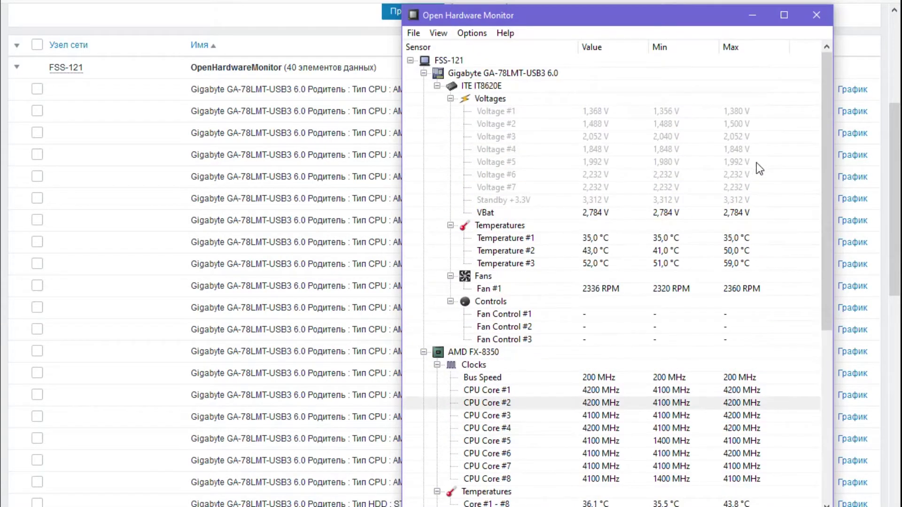
left_click(640, 212)
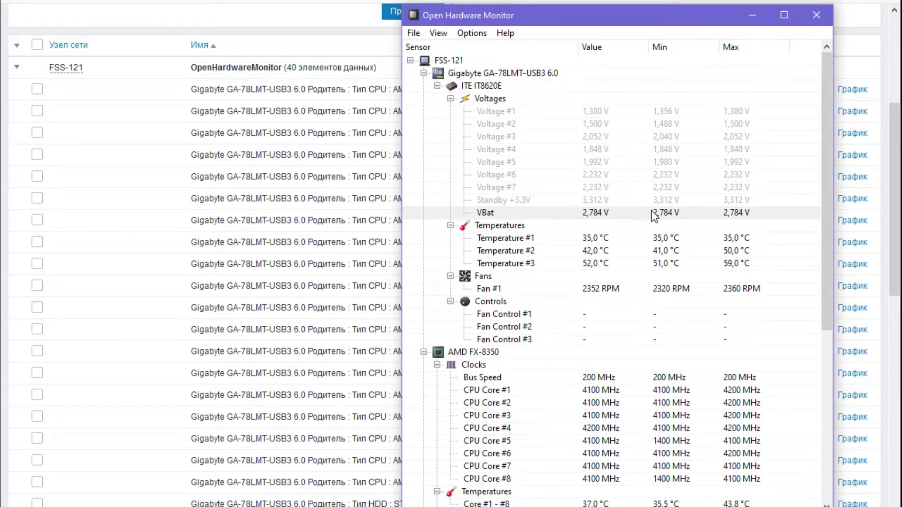
left_click(607, 238)
left_click(598, 288)
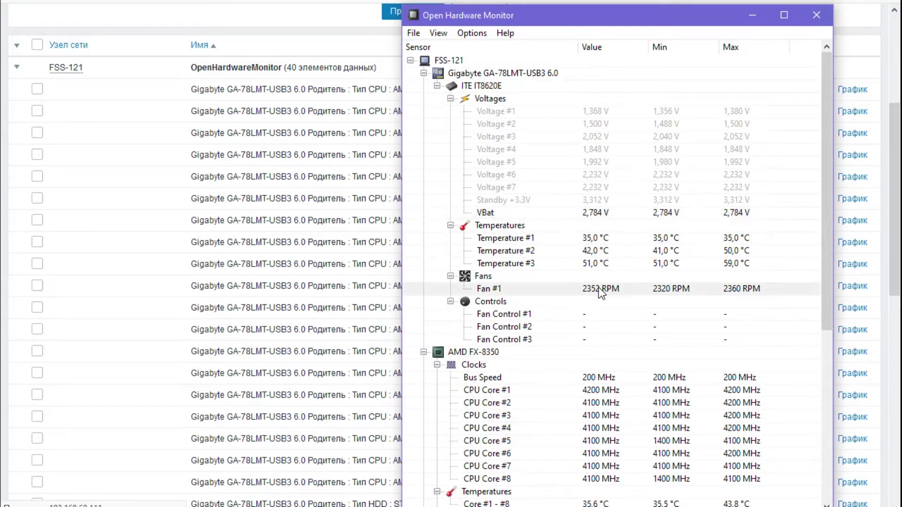
scroll(687, 289, "down", 5)
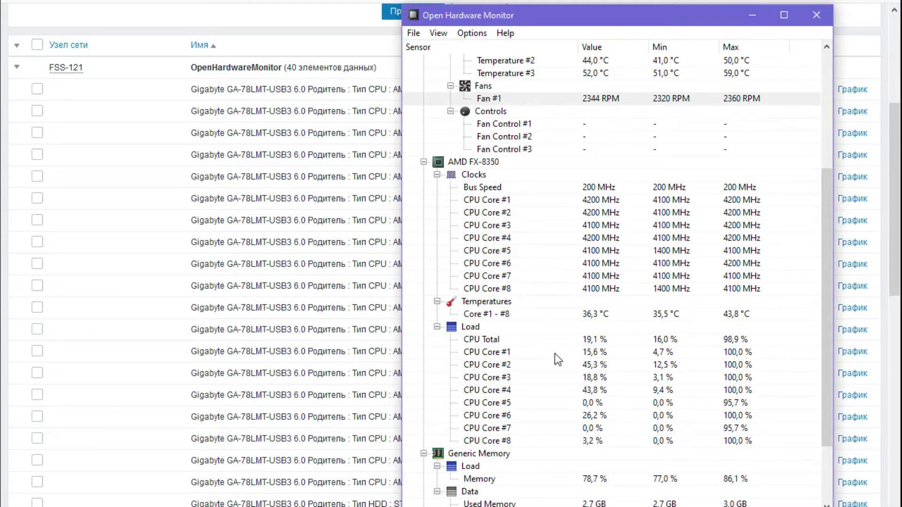
left_click(530, 363)
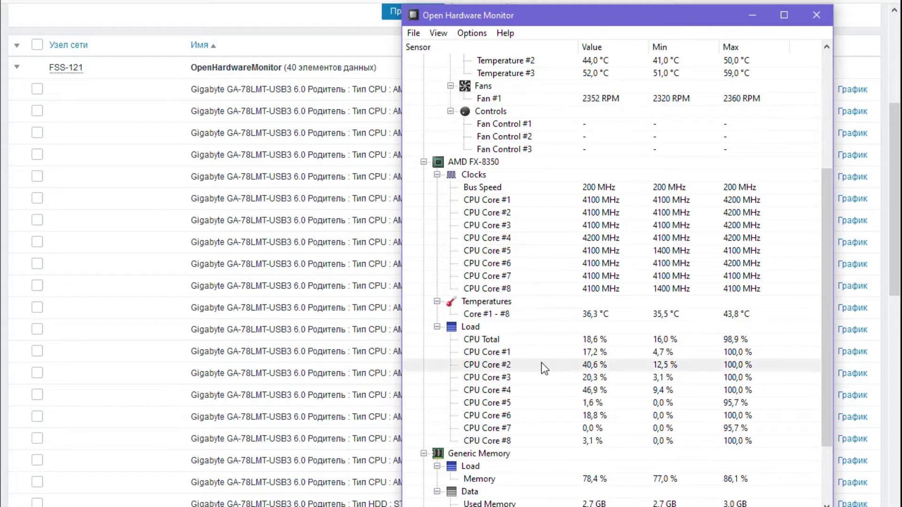
scroll(809, 295, "down", 2)
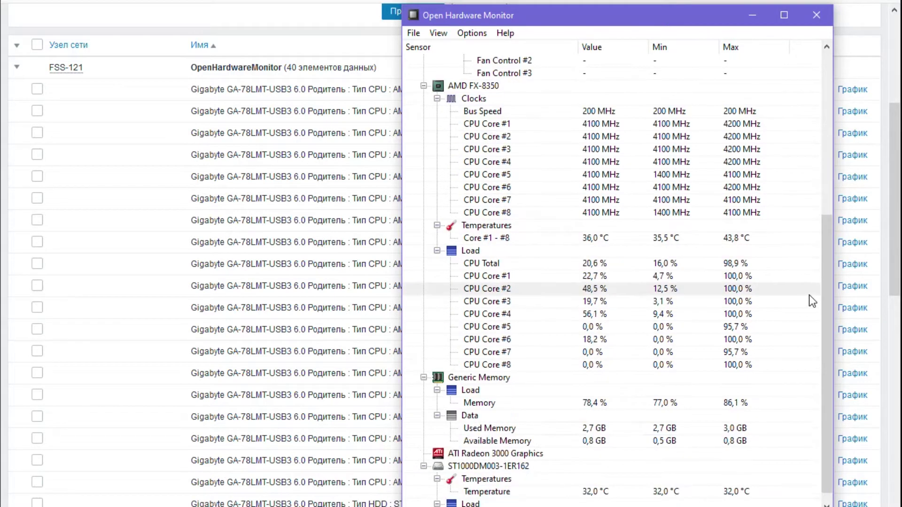
left_click(601, 403)
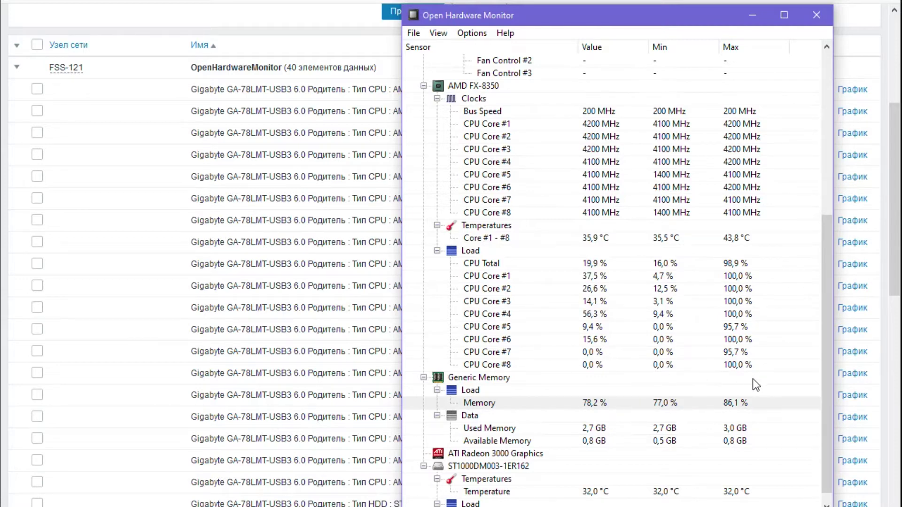
scroll(756, 376, "down", 1)
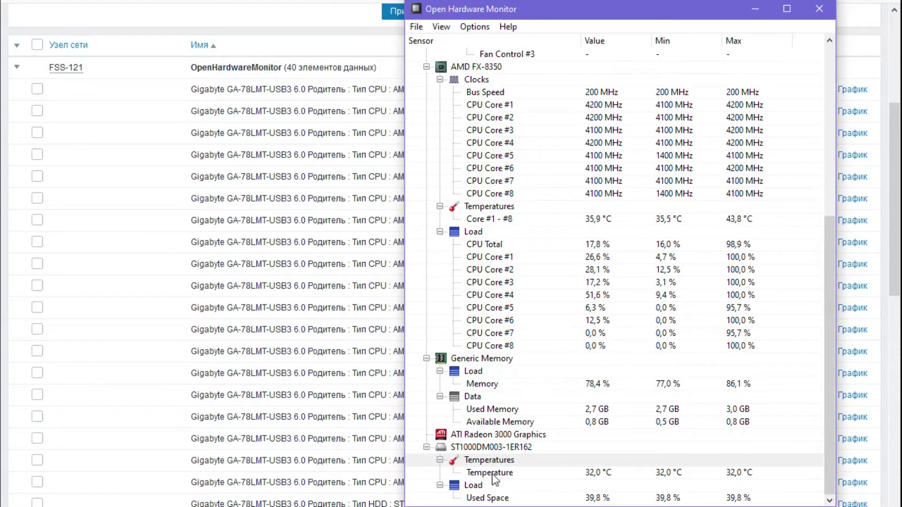
left_click(477, 498)
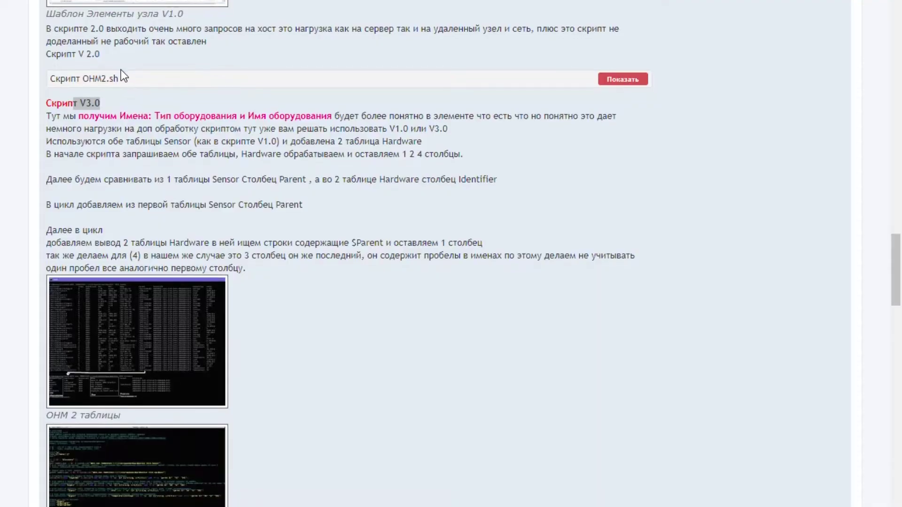
scroll(120, 70, "down", 2)
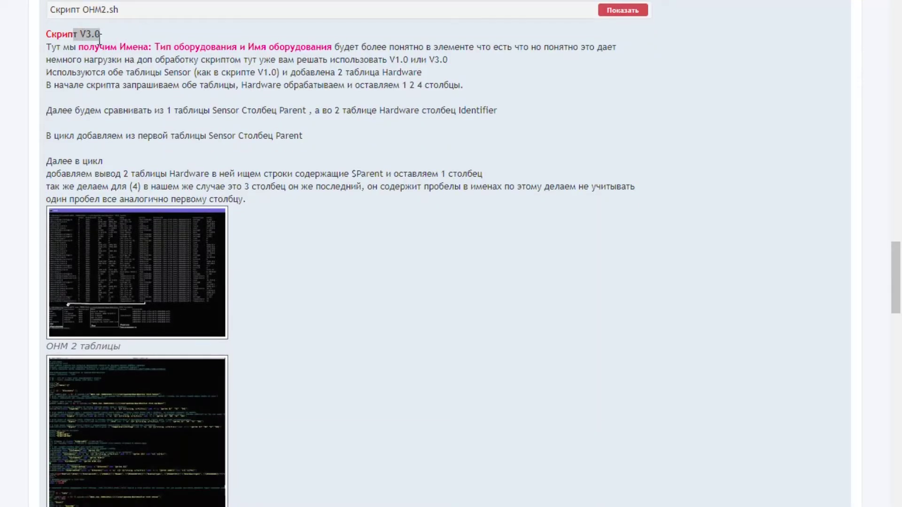
- Find the 'Скрипт версии 3.3' section and enlarge its output screenshot
scroll(348, 148, "down", 5)
scroll(348, 150, "down", 5)
scroll(349, 149, "down", 5)
scroll(348, 148, "down", 5)
scroll(197, 139, "up", 3)
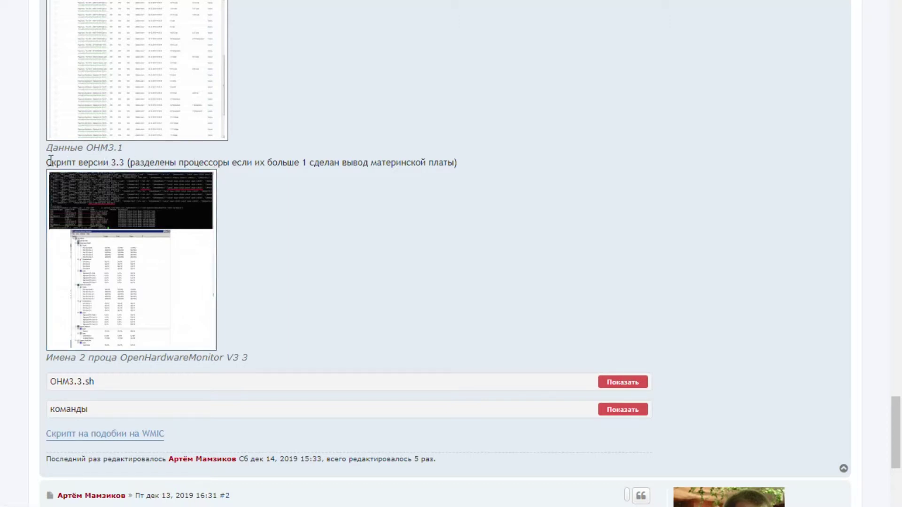
left_click_drag(46, 163, 126, 163)
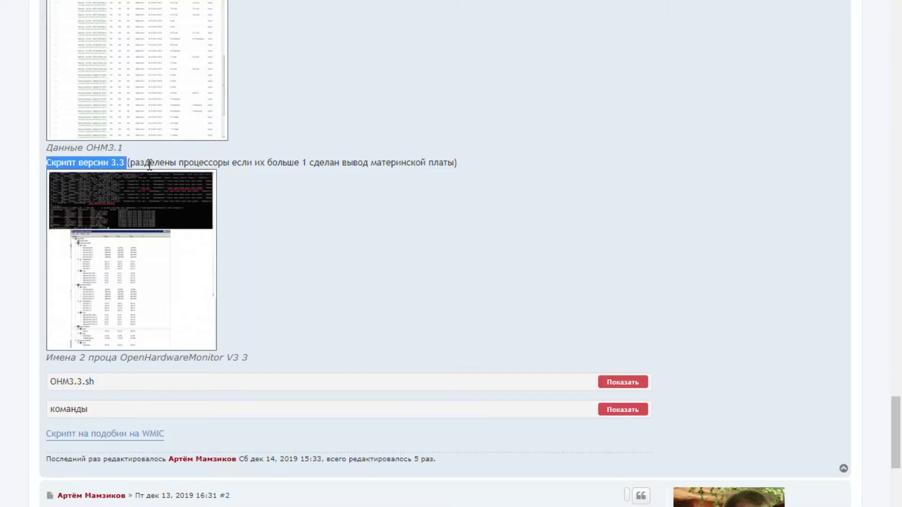
left_click(345, 193)
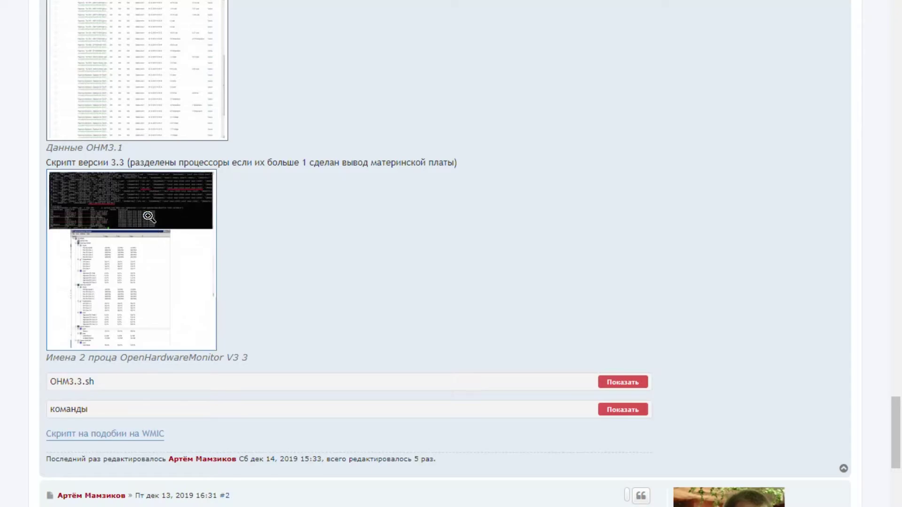
left_click(143, 201)
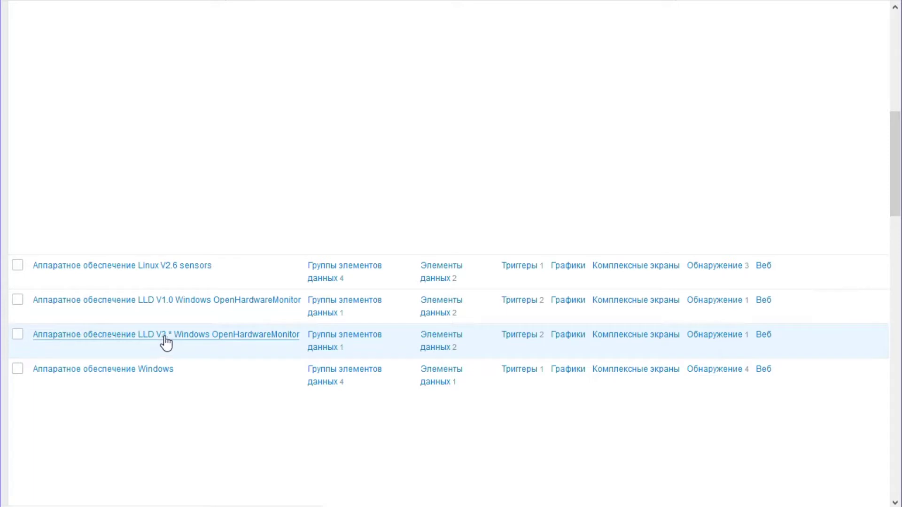
- Review the ITE IT8620E mainboard chip's sensors, including VBat and Fan Control #1
left_click(294, 446)
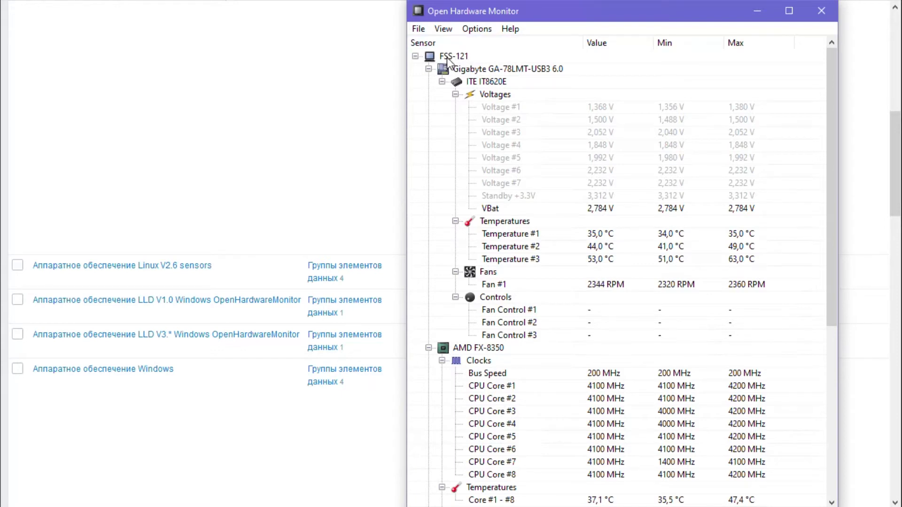
left_click(484, 82)
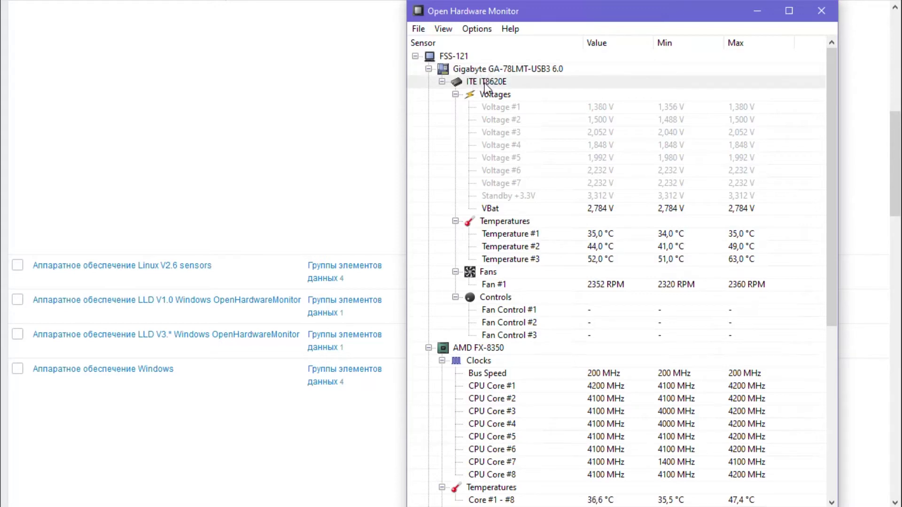
key("Escape")
left_click(492, 209)
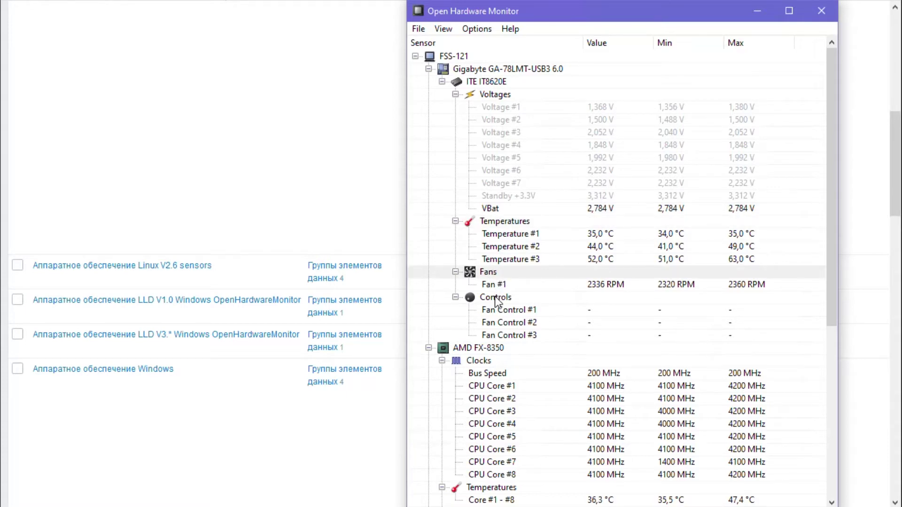
left_click(511, 310)
key("Escape")
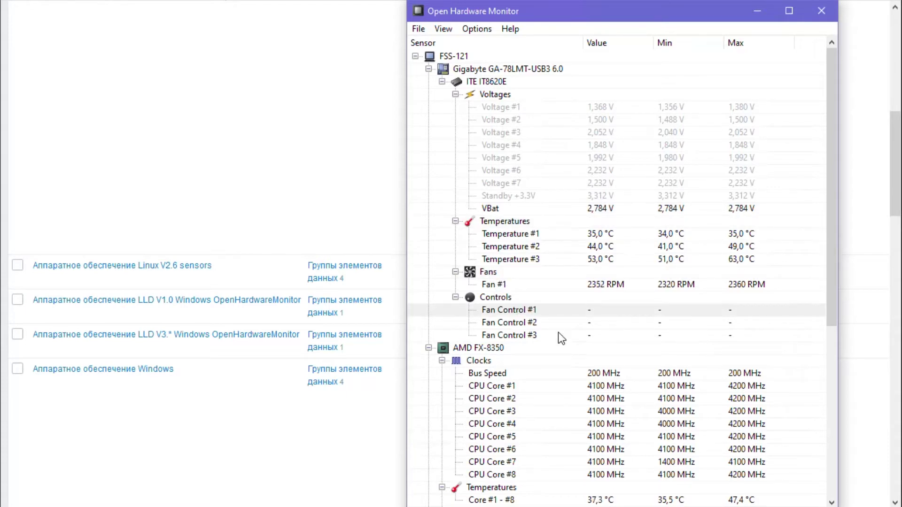
left_click_drag(833, 269, 833, 416)
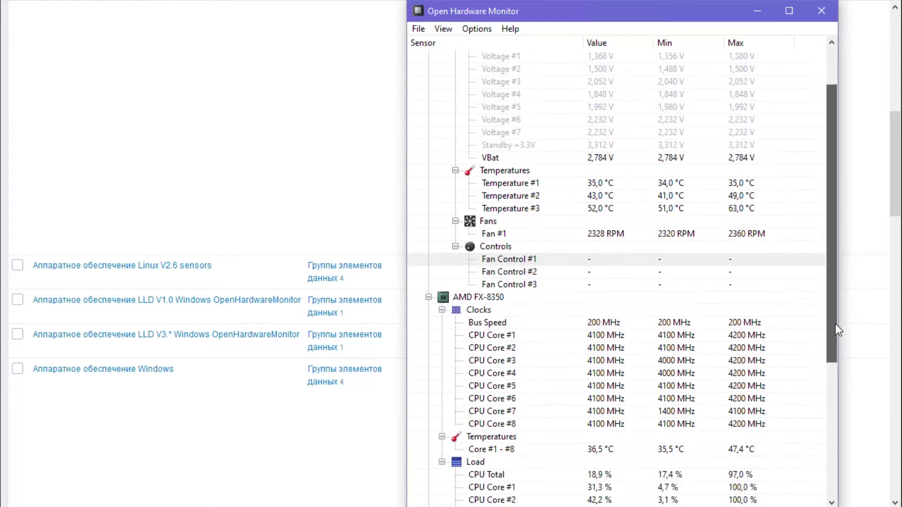
- Review the AMD FX-8350 core temperatures, Generic Memory, Radeon 3000 graphics and ST1000DM003 drive readings
left_click(482, 108)
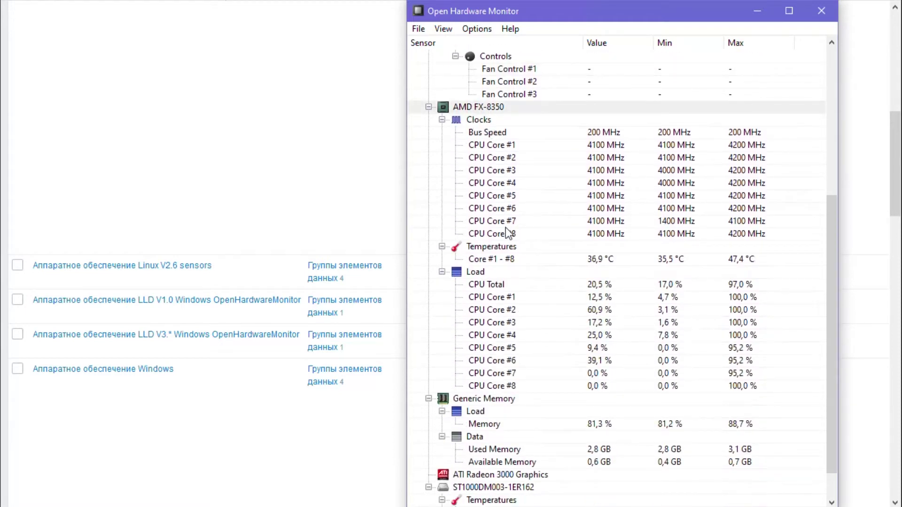
left_click(494, 260)
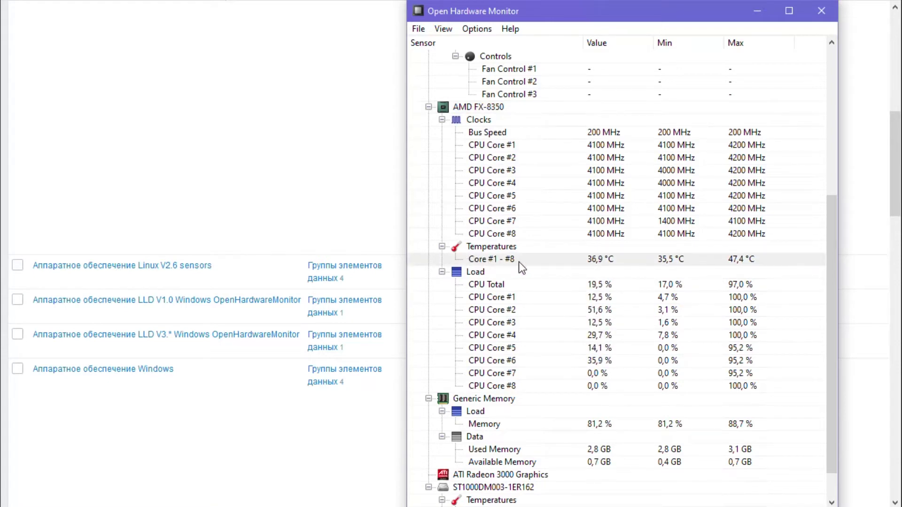
scroll(519, 261, "down", 1)
left_click(470, 361)
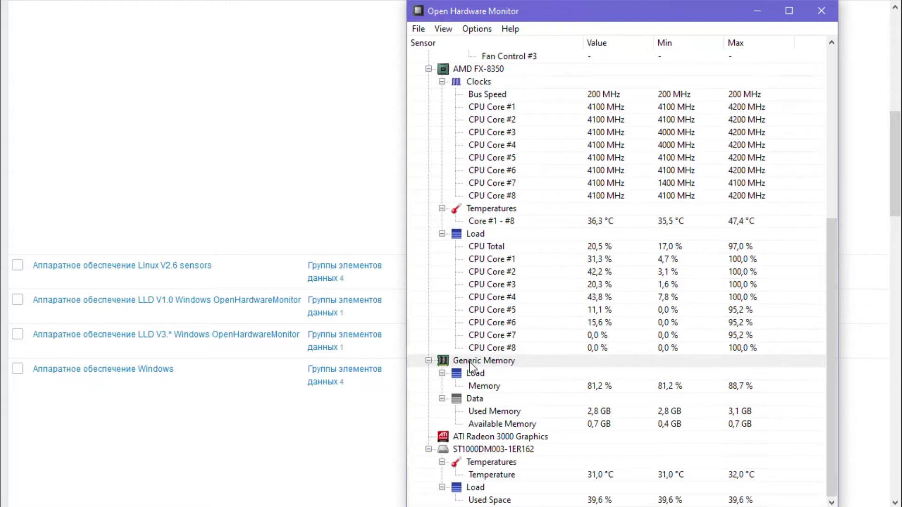
left_click(480, 438)
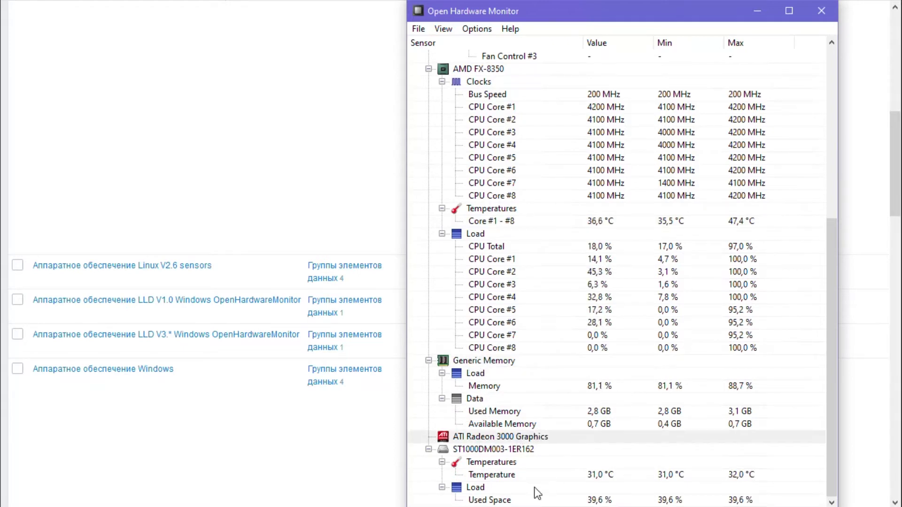
left_click(489, 451)
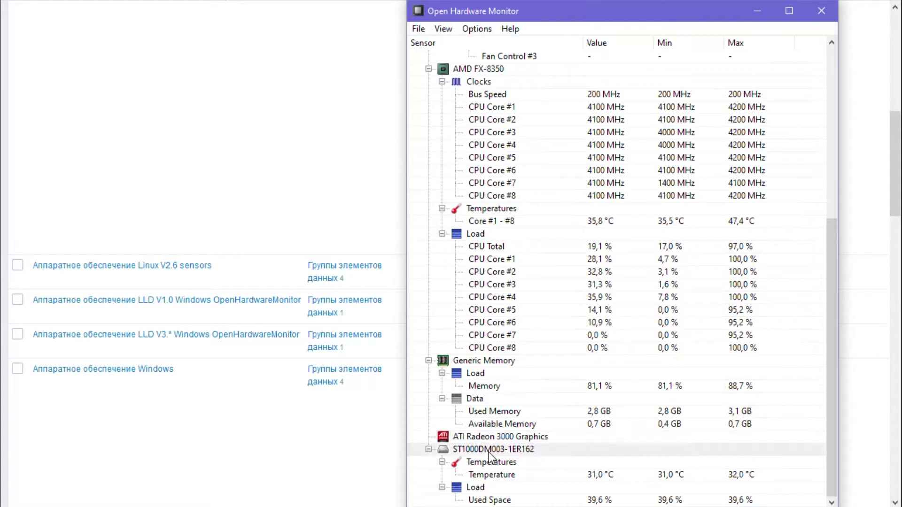
left_click(490, 477)
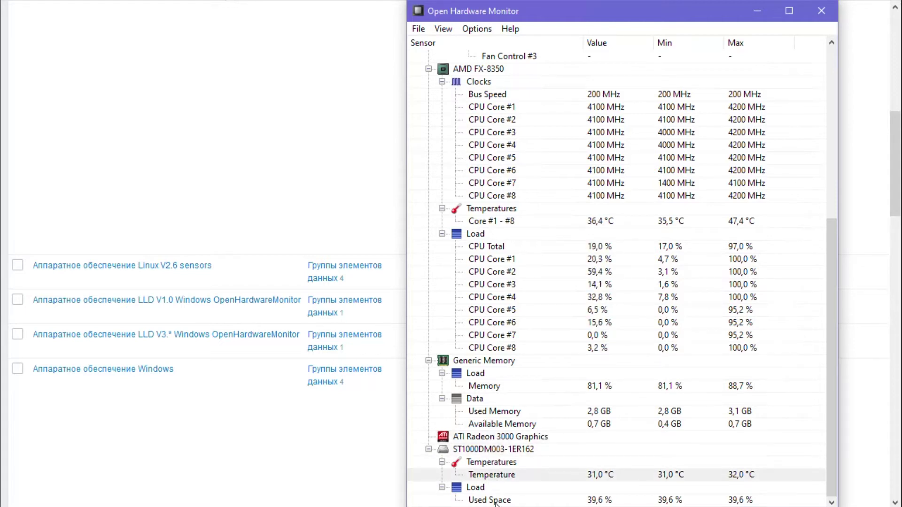
left_click(495, 502)
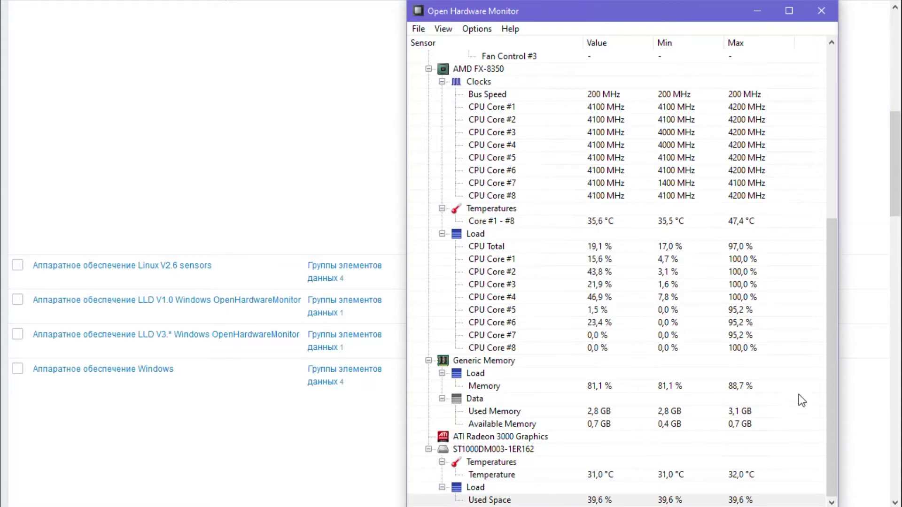
left_click_drag(830, 374, 836, 171)
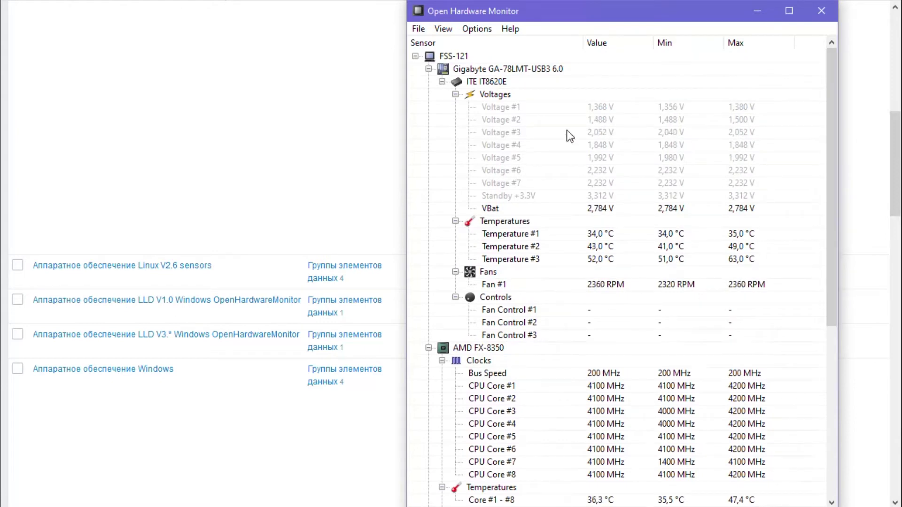
left_click_drag(833, 222, 832, 399)
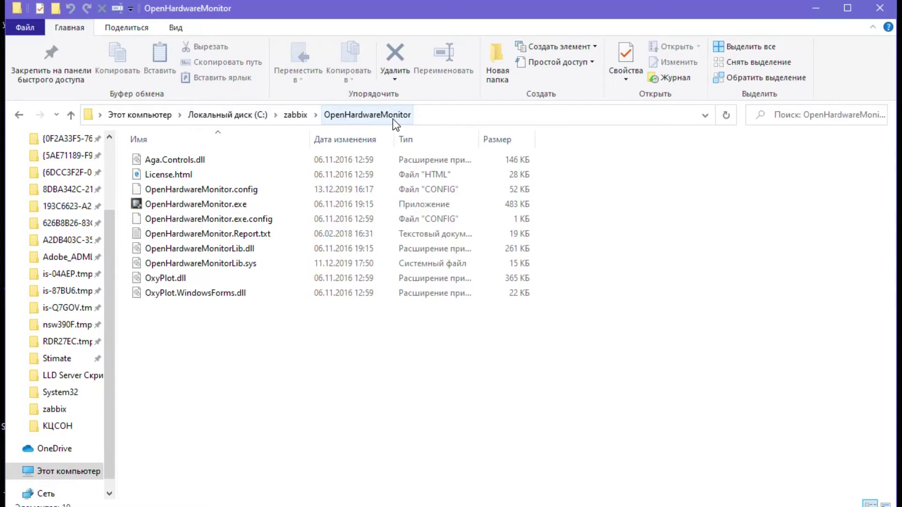
- Confirm the OpenHardwareMonitor service's executable path points to nssm.exe
key("alt+Tab")
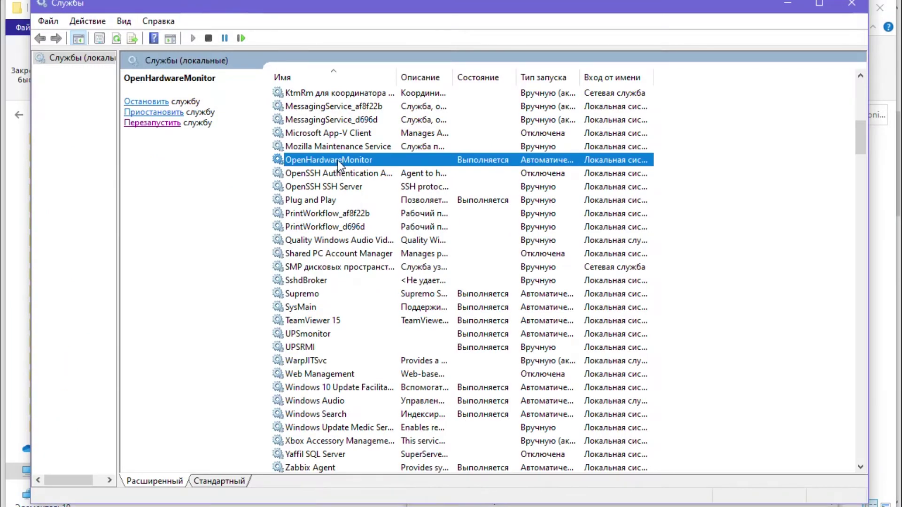
double_click(324, 159)
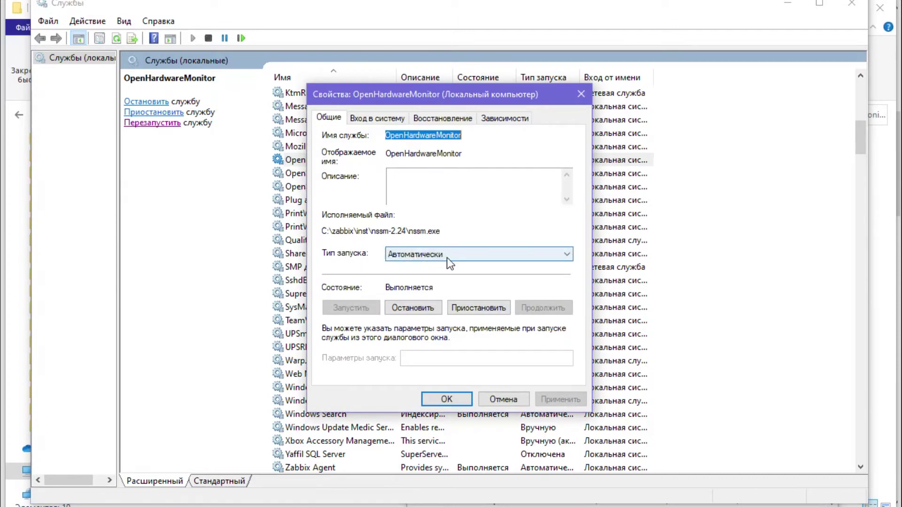
left_click_drag(441, 231, 321, 231)
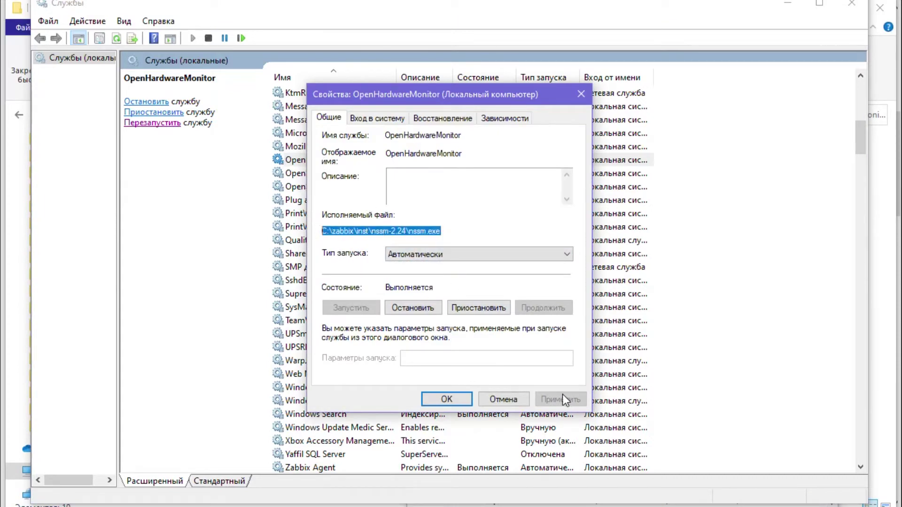
left_click(505, 401)
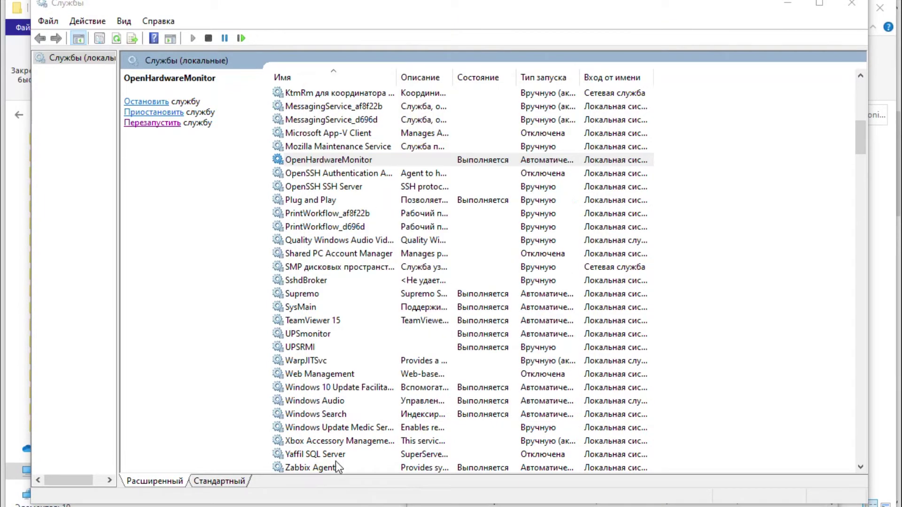
- Check the Zabbix Agent service's properties, then reselect OpenHardwareMonitor
left_click(308, 467)
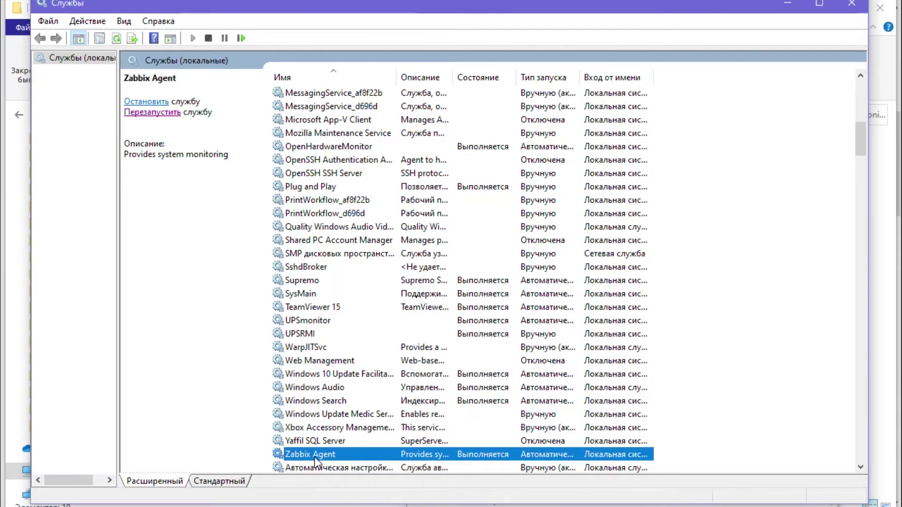
double_click(315, 457)
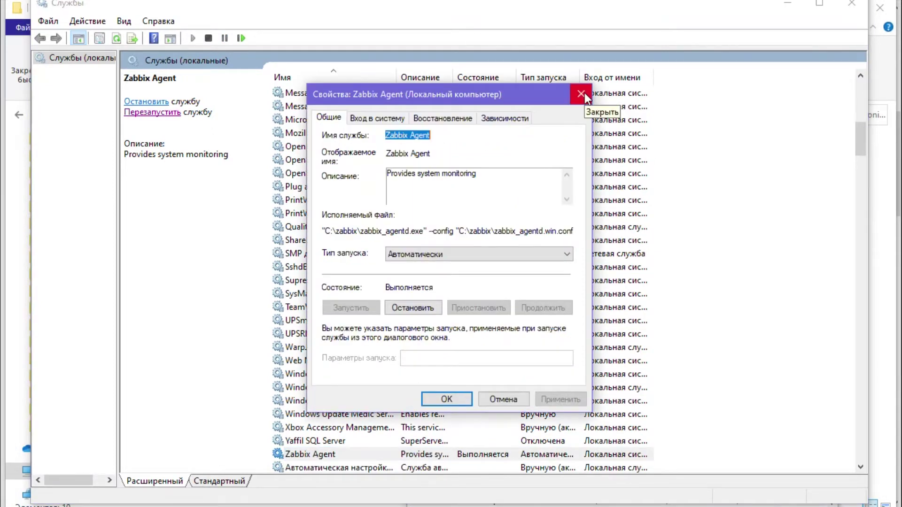
left_click(585, 92)
left_click(322, 143)
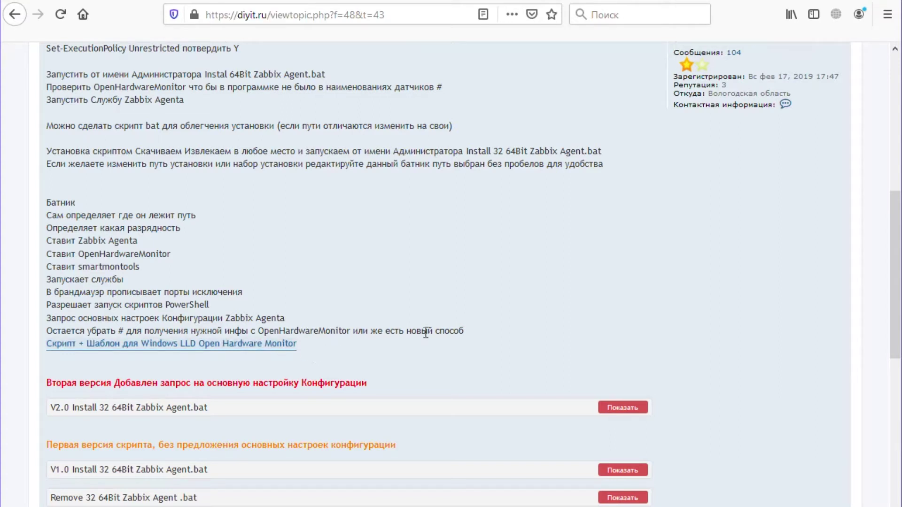
- Read the batch file's task list, then copy the WMIC query from the LLD V1.0 template
left_click_drag(465, 331, 48, 218)
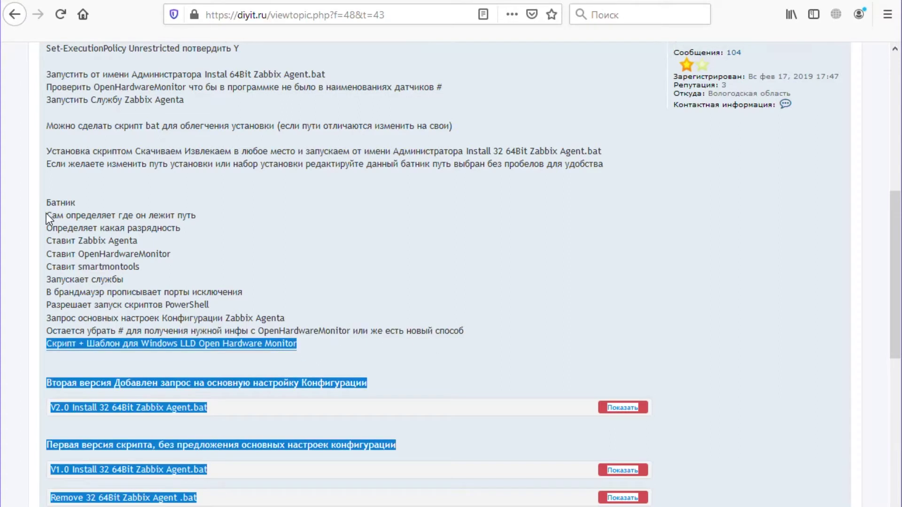
left_click_drag(49, 218, 46, 214)
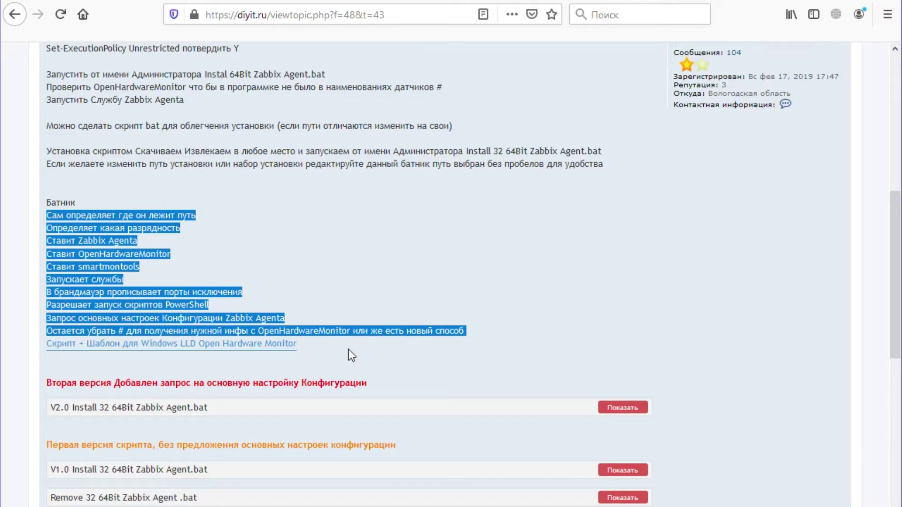
left_click(416, 288)
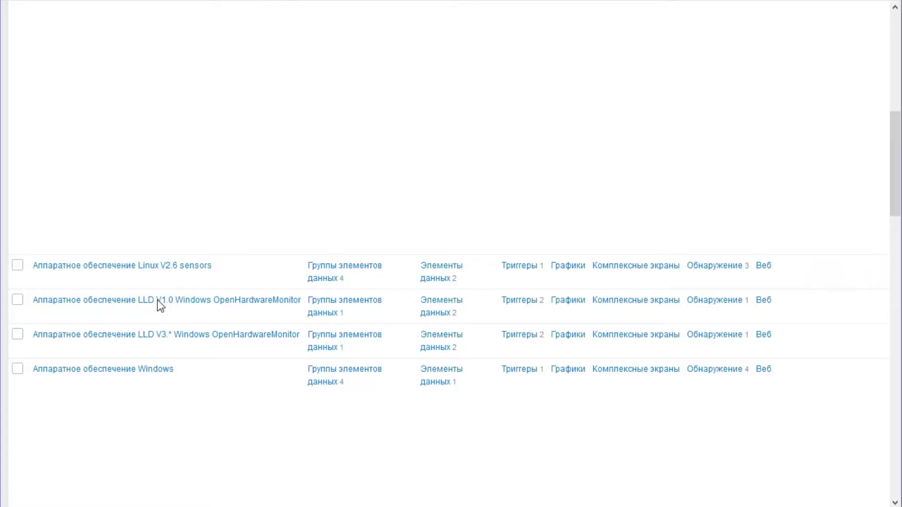
left_click(157, 299)
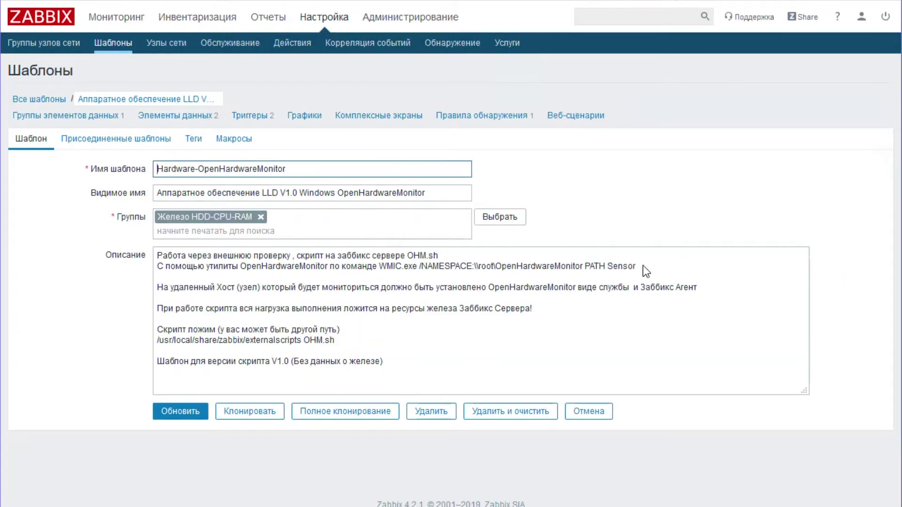
left_click_drag(637, 266, 379, 266)
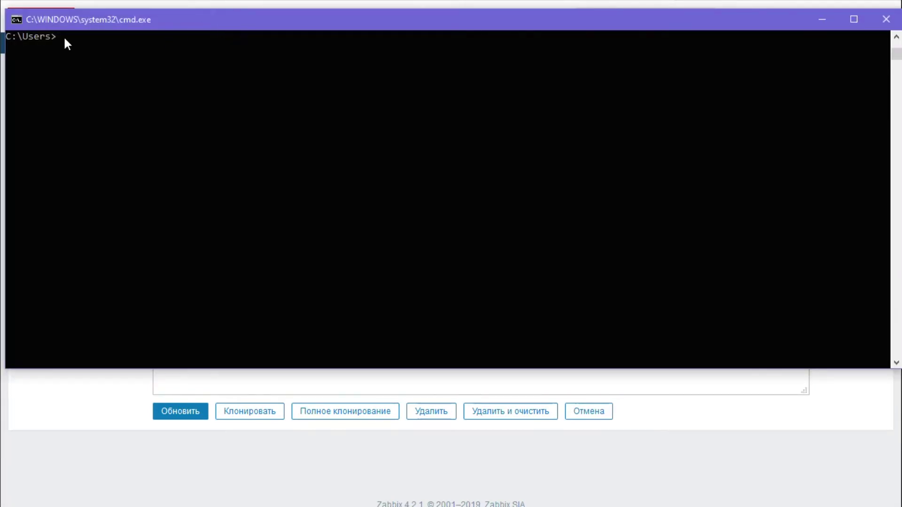
- Run the WMIC OpenHardwareMonitor Sensor query and mark InstanceId 3872 and Voltage #1 in the output
type("WMIC.exe /NAMESPACE:\\\\root\\OpenHardwareMonitor PATH Sensor")
key("Return")
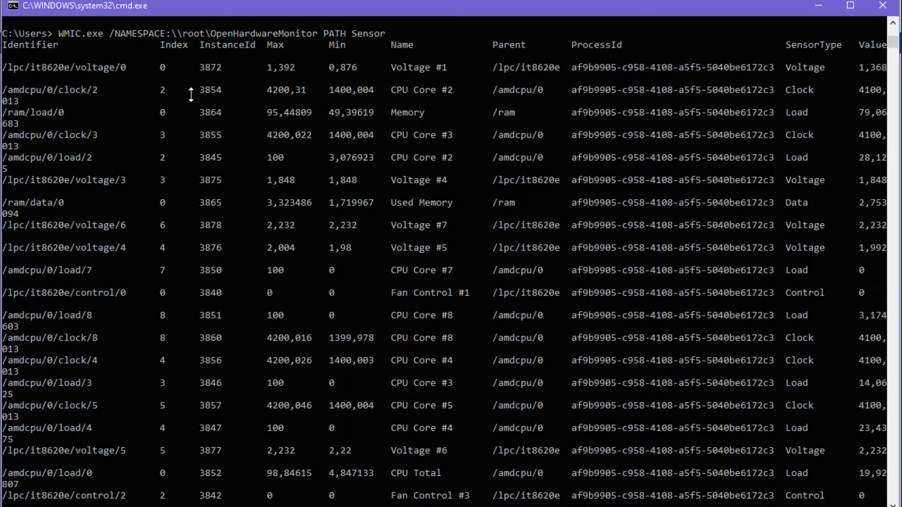
left_click(197, 67)
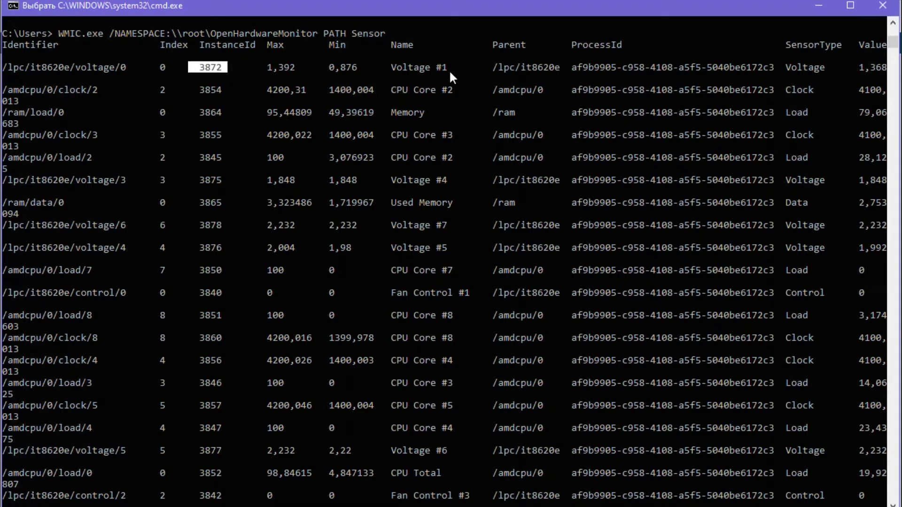
left_click_drag(452, 68, 415, 67)
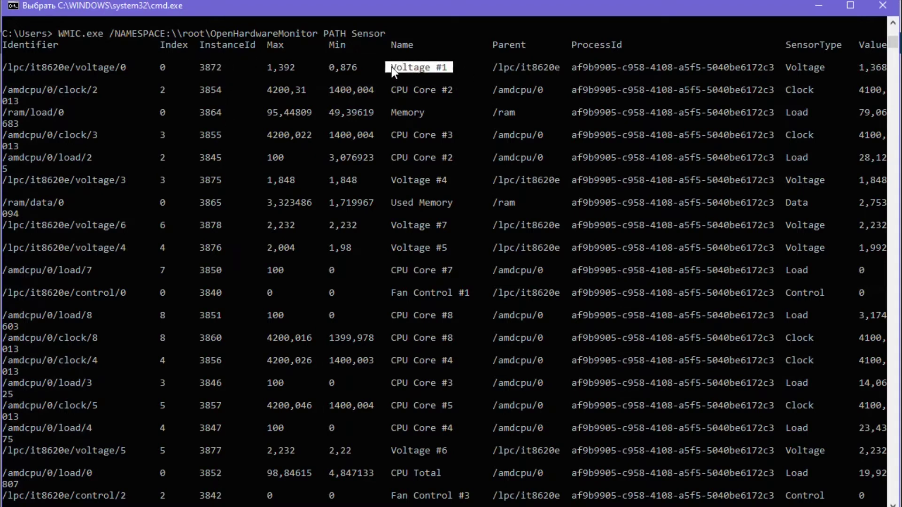
left_click_drag(828, 67, 791, 69)
left_click(834, 67)
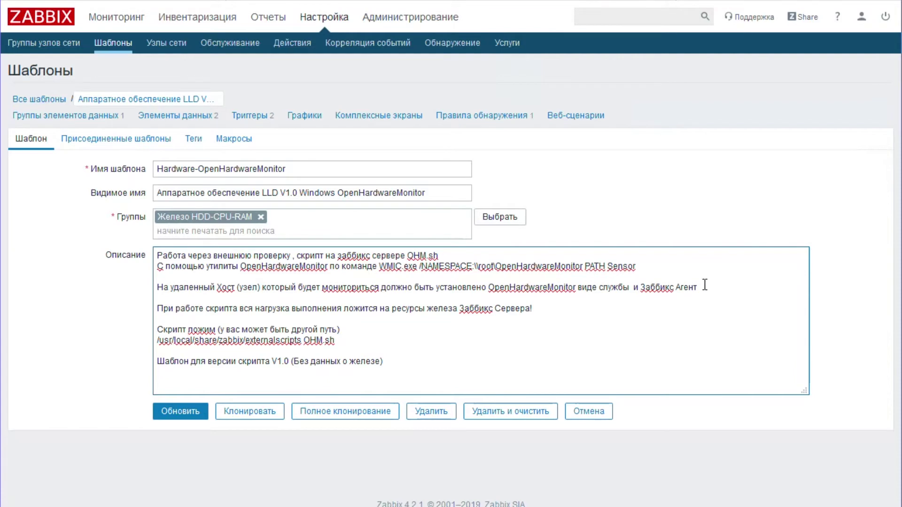
- Highlight the description's notes on the Zabbix agent, server load and the OHM.sh script path
left_click_drag(632, 292, 697, 292)
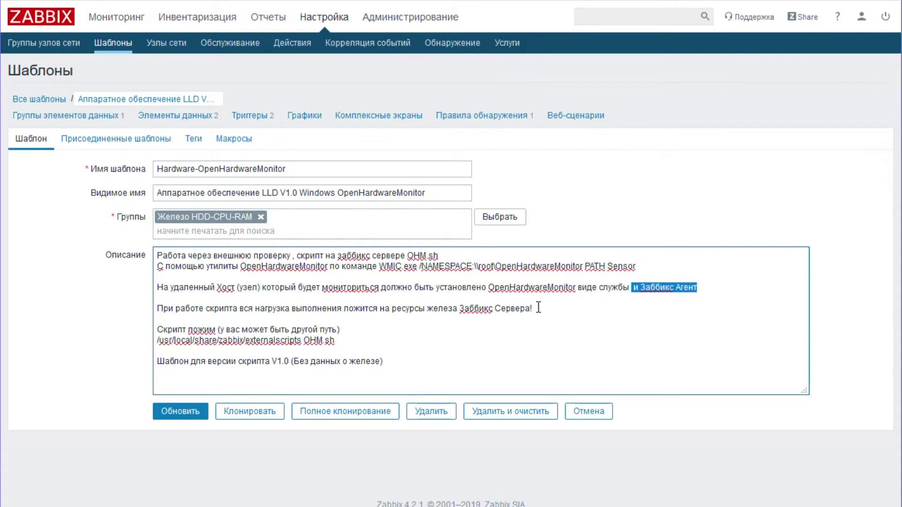
left_click_drag(533, 308, 458, 310)
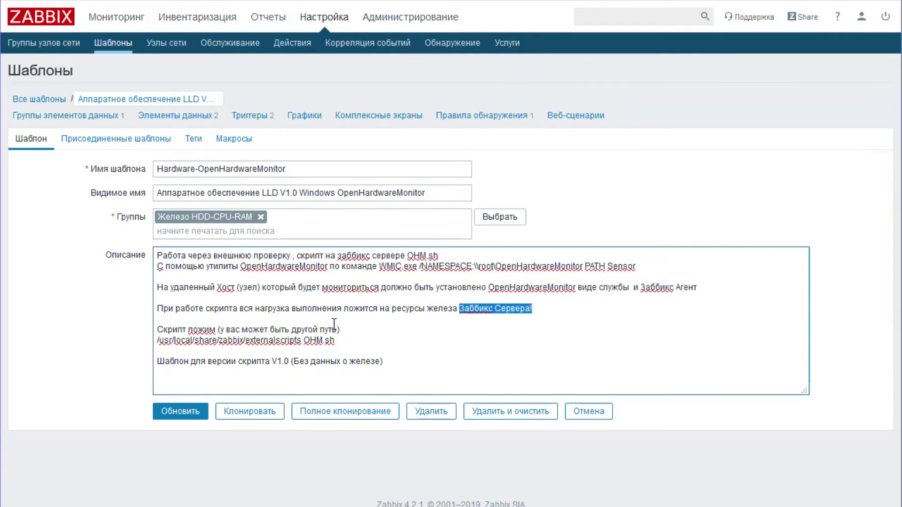
left_click_drag(335, 340, 149, 340)
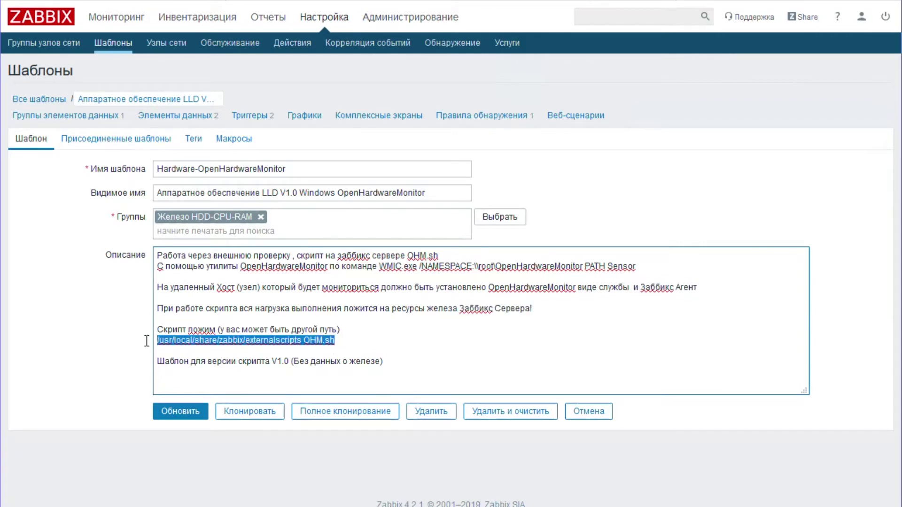
- Review the linked templates, tags and macros, ending on the item groups list
left_click(107, 139)
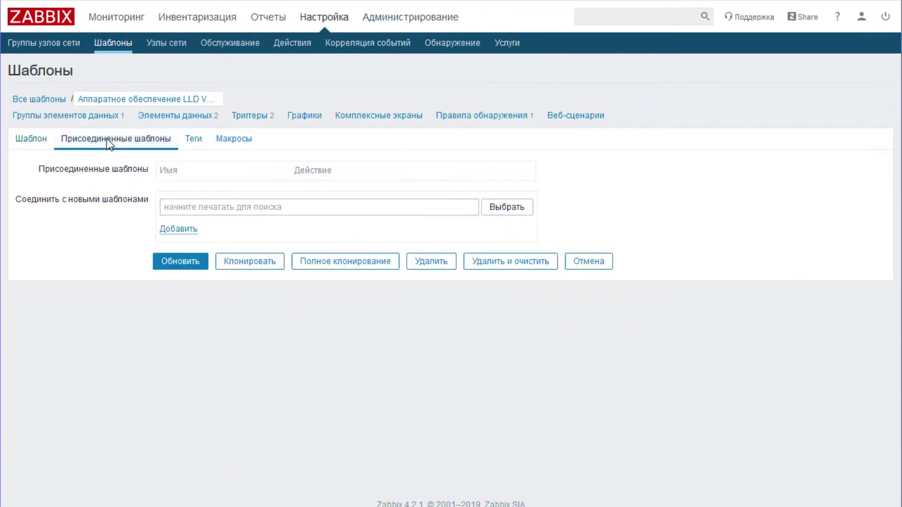
left_click(192, 142)
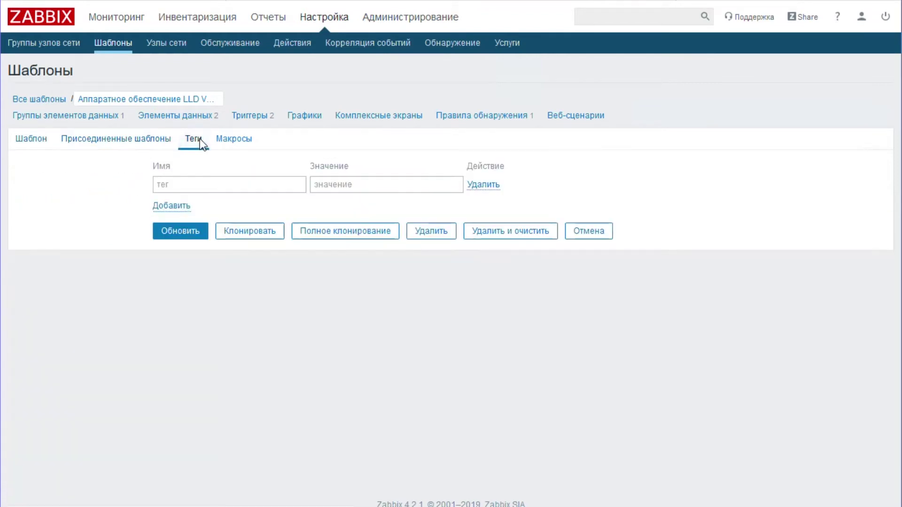
left_click(232, 140)
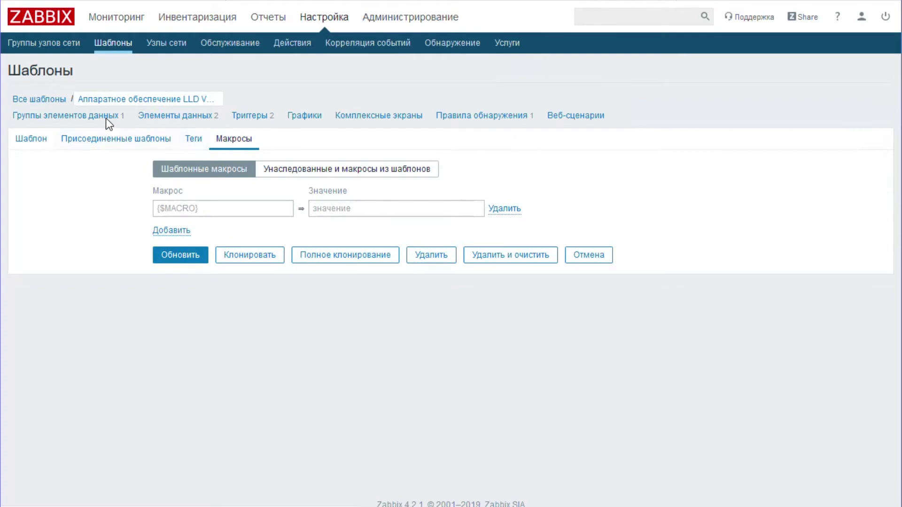
left_click(94, 118)
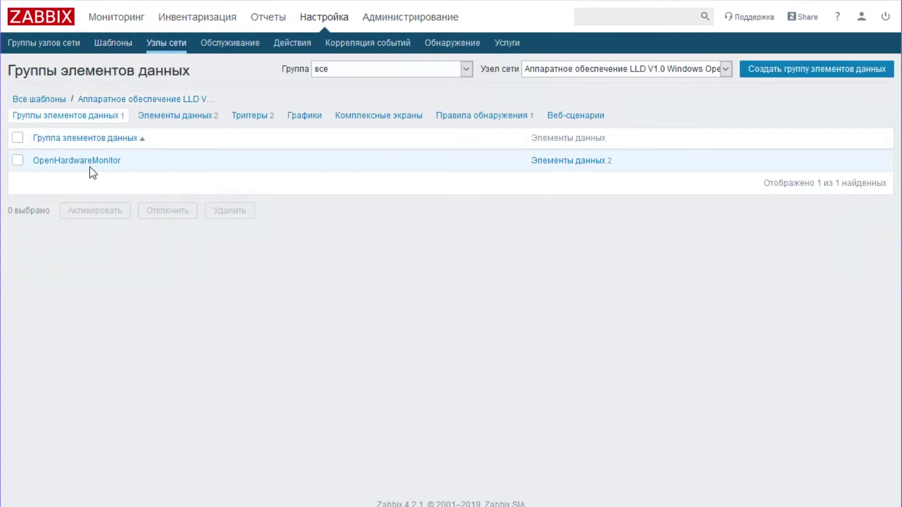
- Inspect the info and maxtemp OHM.sh item keys, then show the HighTemp and ExtremHighTemp triggers
left_click(191, 121)
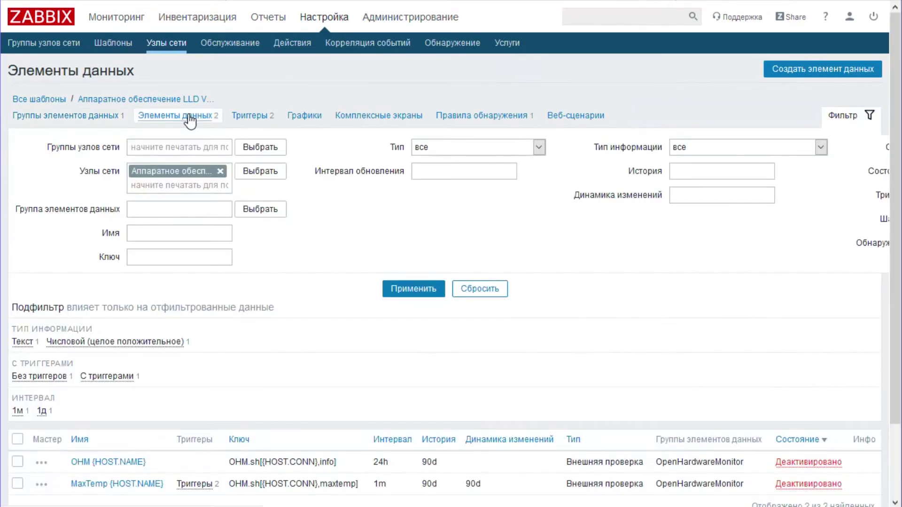
scroll(278, 261, "down", 3)
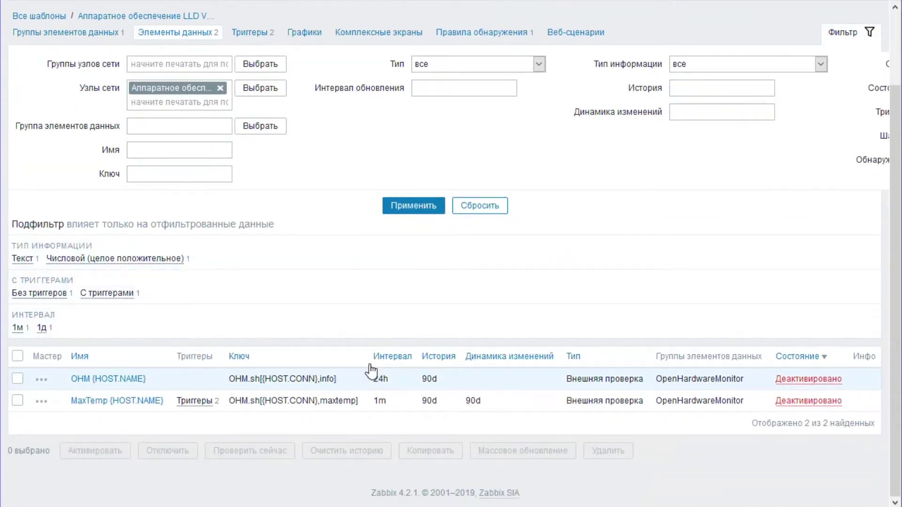
left_click_drag(336, 379, 225, 379)
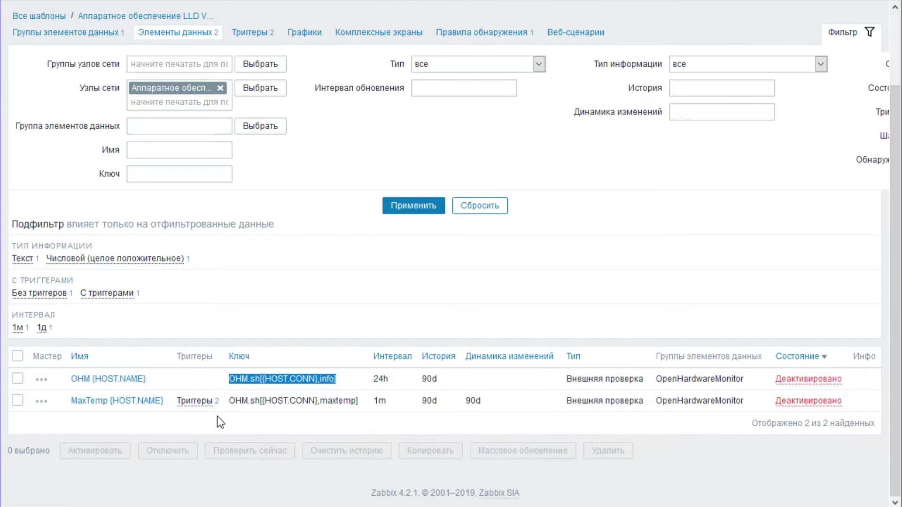
left_click_drag(360, 400, 239, 405)
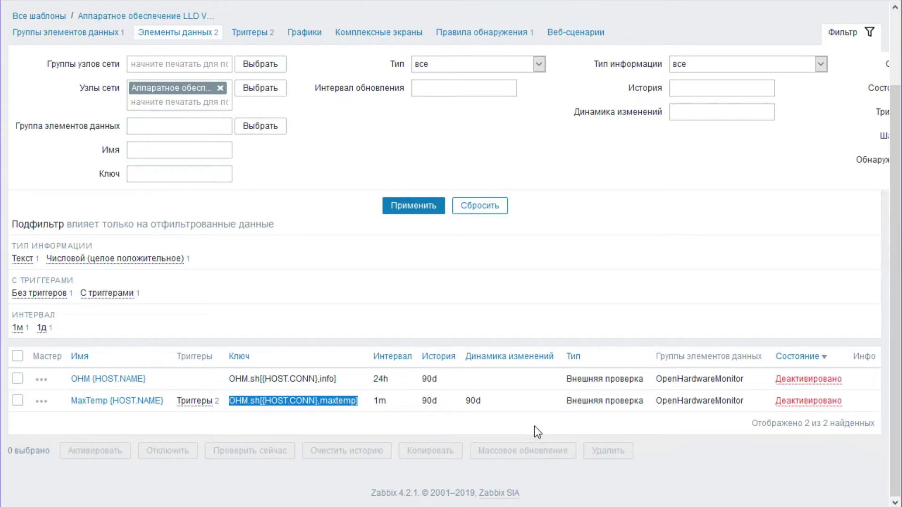
left_click(254, 32)
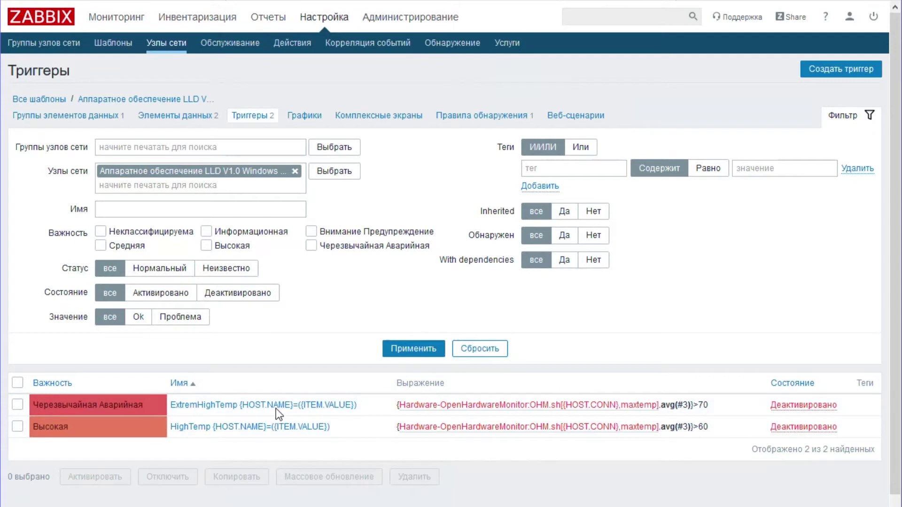
- Open the sensor discovery rule and highlight {HOST.CONN} and discovery in its OHM1.0.sh key
left_click(484, 116)
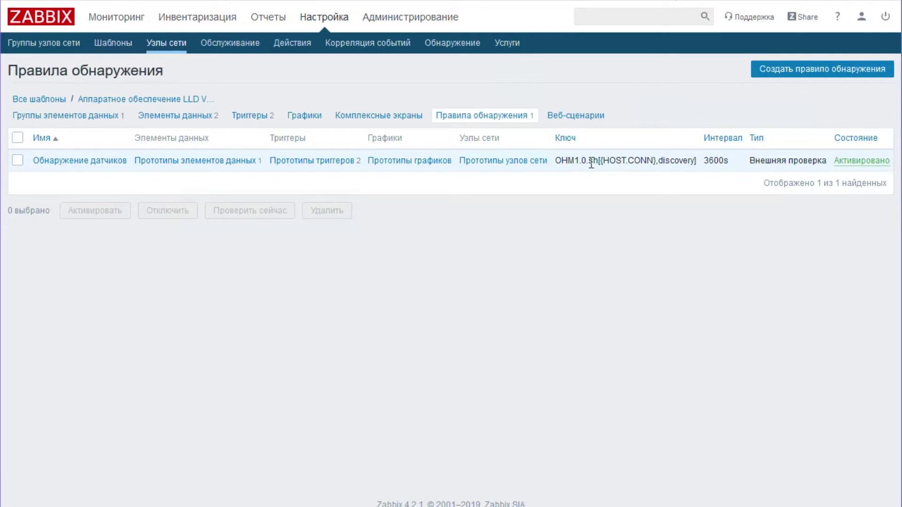
left_click_drag(600, 162, 654, 160)
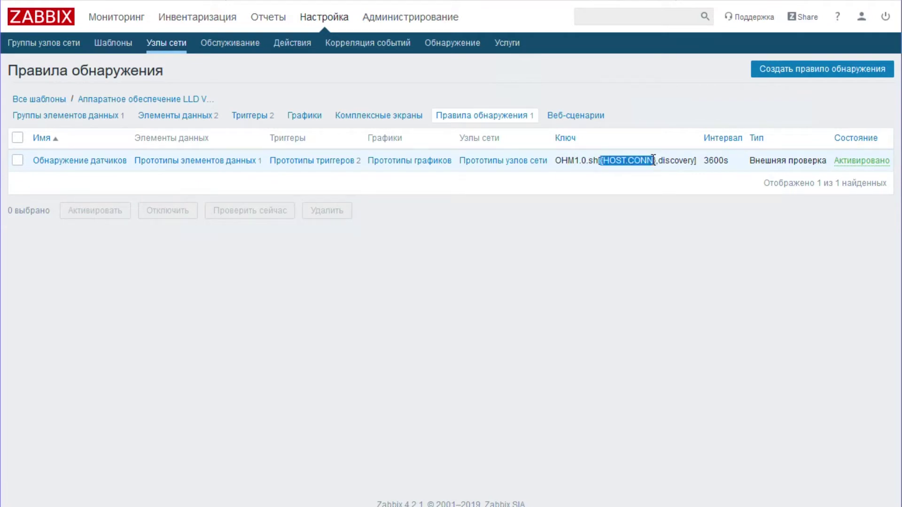
left_click_drag(655, 160, 703, 167)
left_click(721, 161)
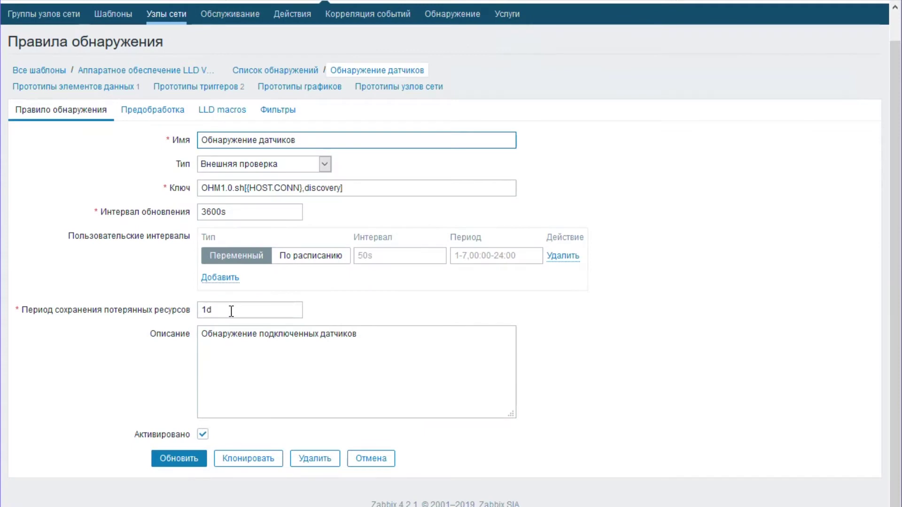
- Check the rule's 1d keep period, preprocessing, LLD macros and filters, then open its item prototype
left_click(232, 311)
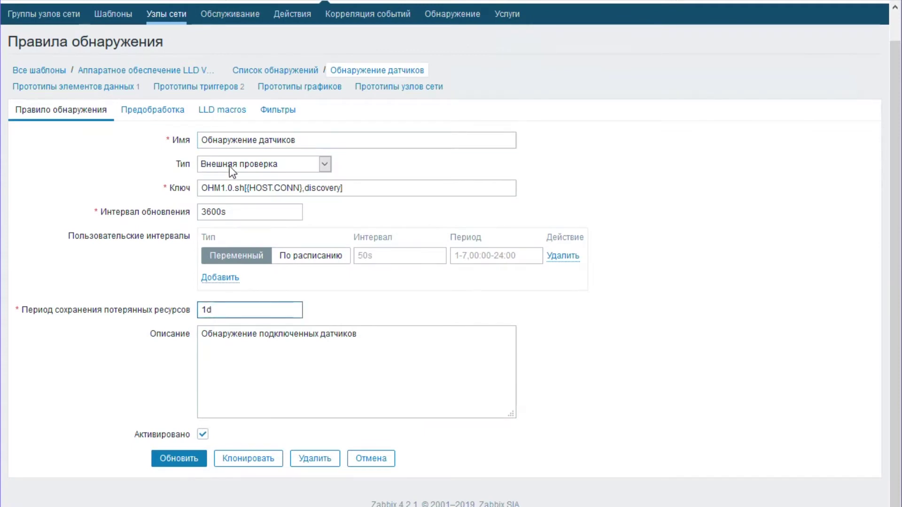
left_click(311, 165)
left_click(152, 109)
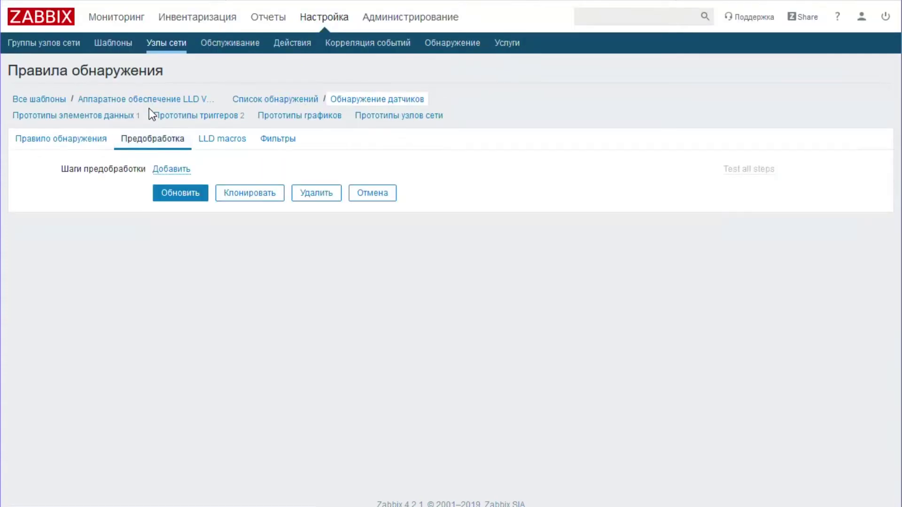
left_click(219, 140)
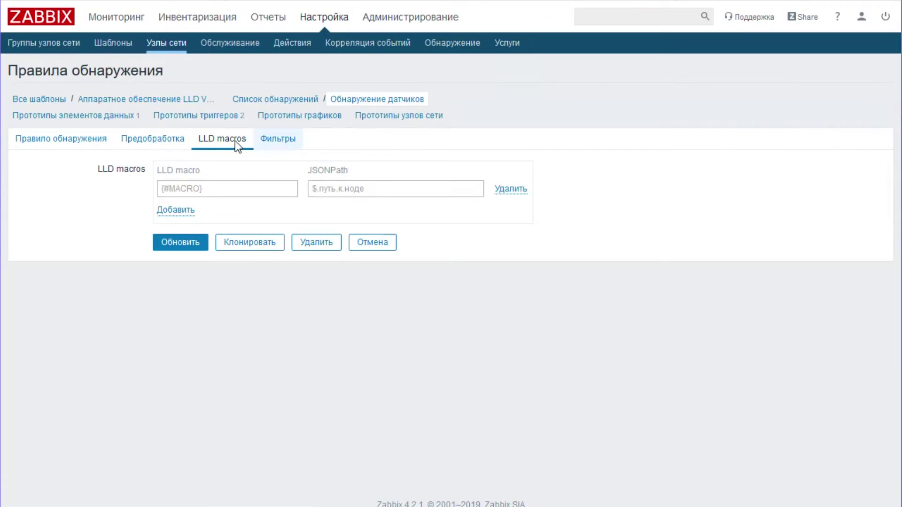
left_click(295, 140)
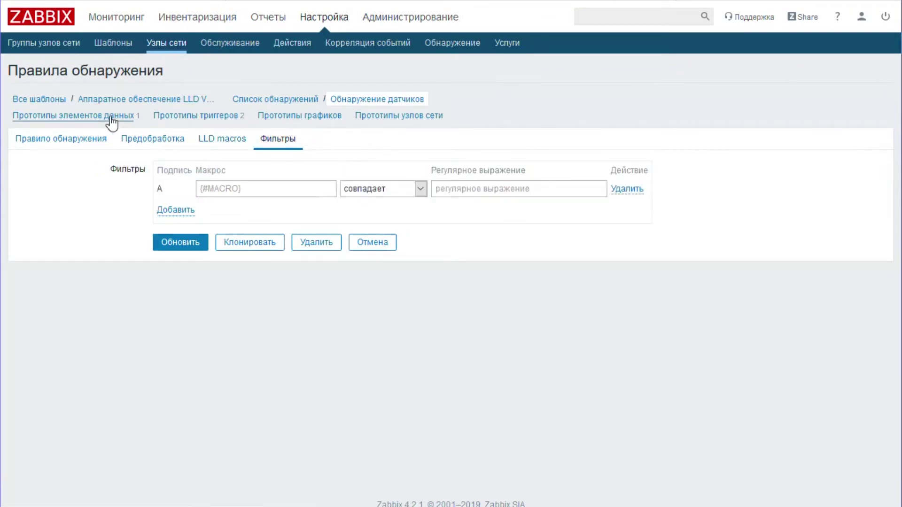
left_click(111, 117)
left_click(136, 161)
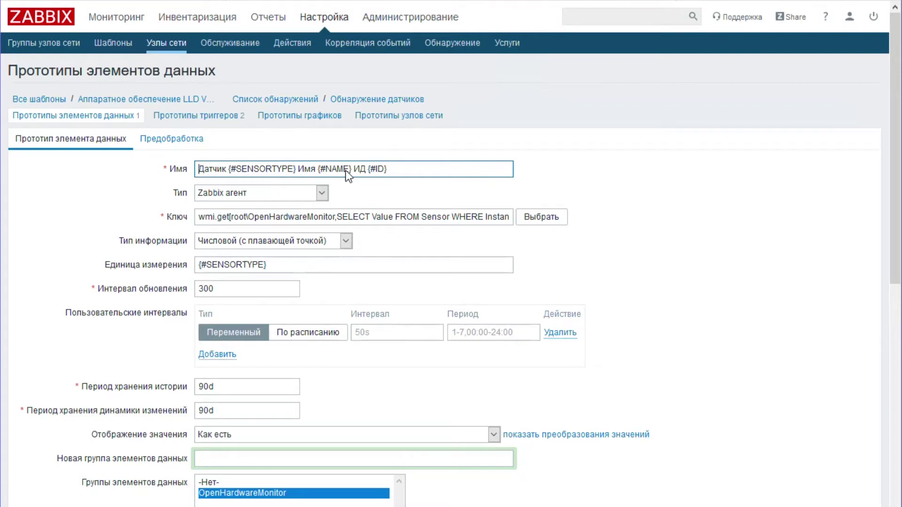
- Examine the prototype's wmi.get item key and its {#SENSORTYPE} units
left_click_drag(198, 217, 323, 207)
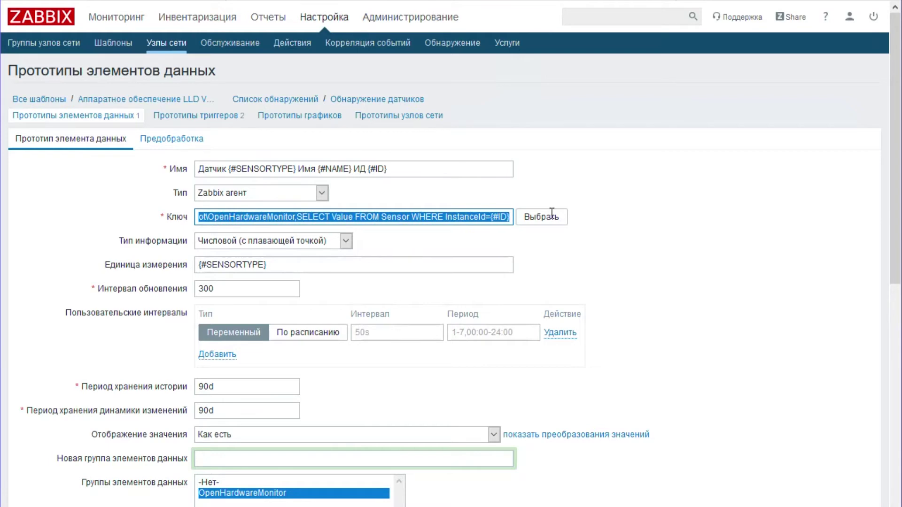
left_click_drag(323, 208, 523, 213)
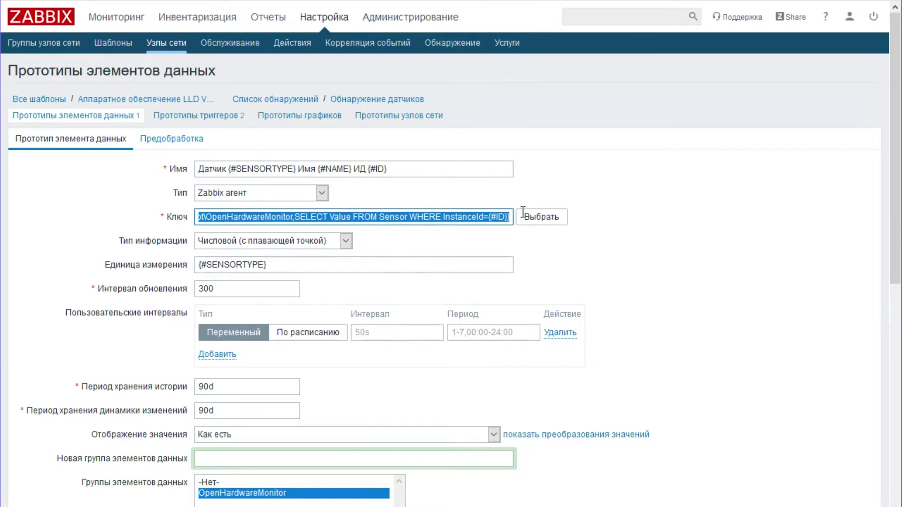
left_click(491, 217)
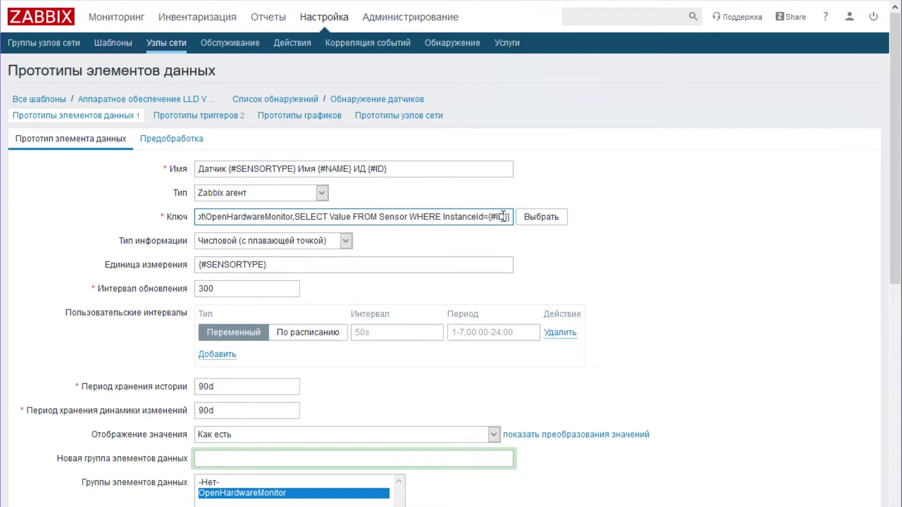
triple_click(259, 264)
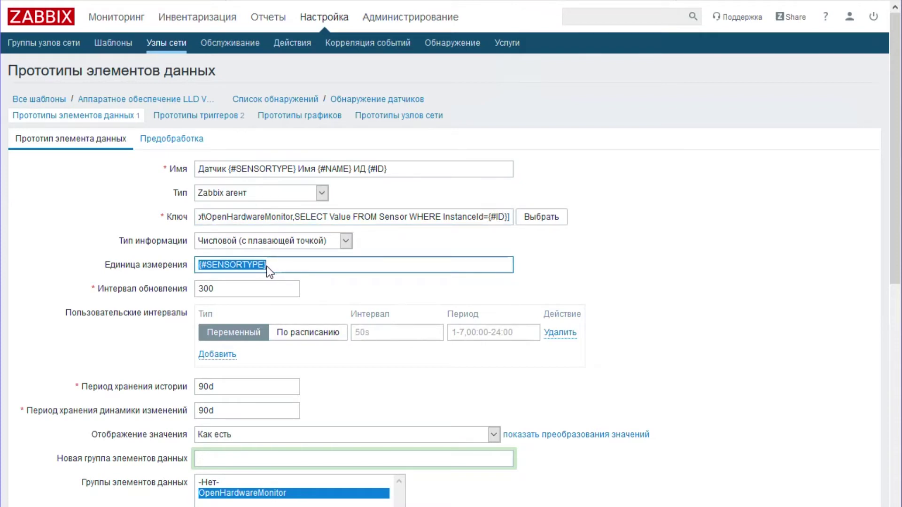
left_click(228, 289)
- Check the 90d trend period, empty new item group, described sensor types and empty preprocessing
scroll(227, 282, "down", 8)
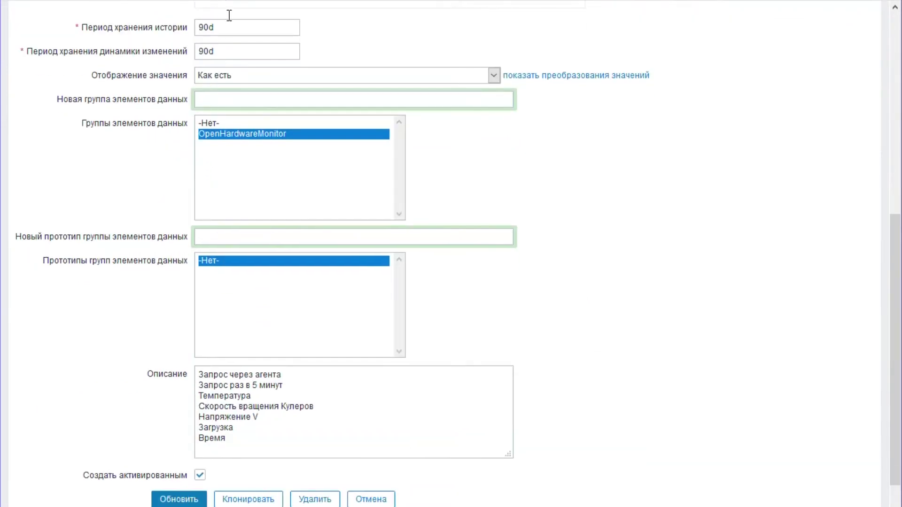
left_click(228, 51)
left_click(217, 98)
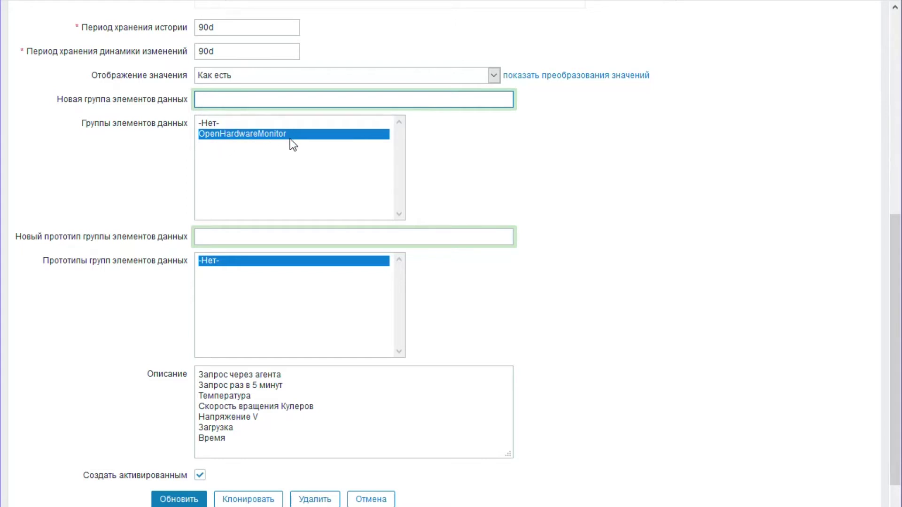
scroll(237, 399, "down", 2)
mouse_move(237, 399)
left_mouse_down()
mouse_move(191, 368)
mouse_move(197, 399)
left_mouse_up()
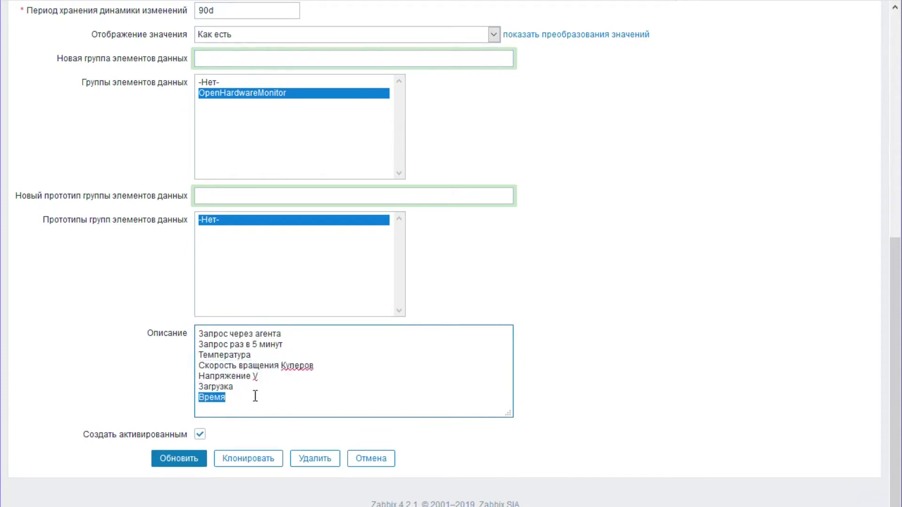
left_click(236, 399)
scroll(178, 136, "up", 9)
left_click(182, 139)
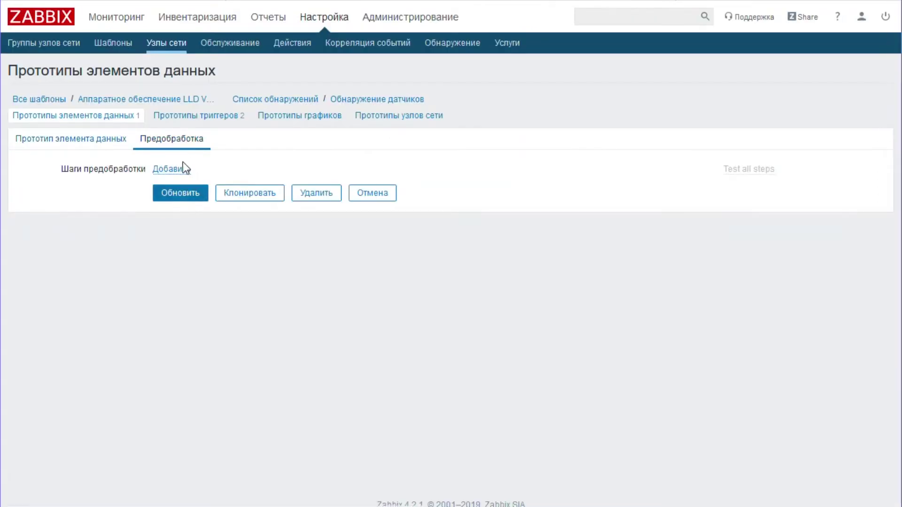
left_click(89, 141)
- Match the prototype name's {#SENSORTYPE}, {#NAME} and {#ID} macros to the SensorType, Name and InstanceId columns
left_click_drag(296, 169, 226, 169)
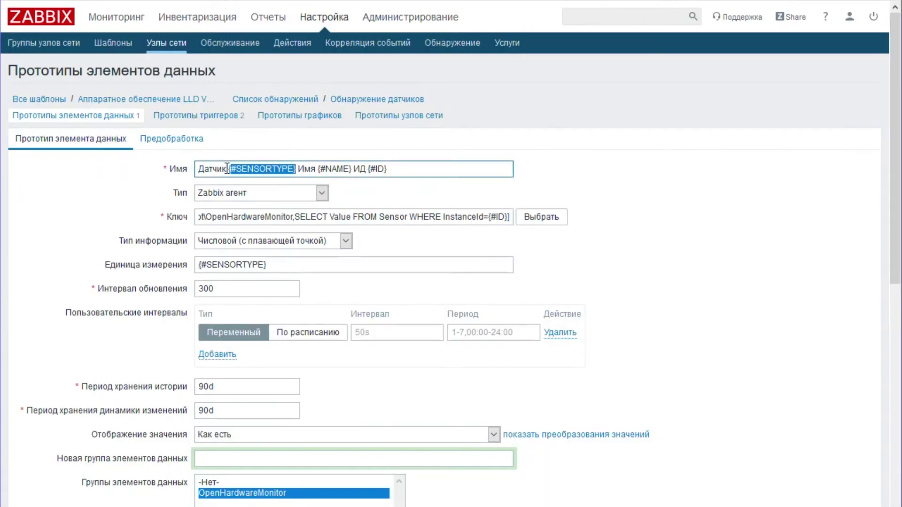
key("alt+Tab")
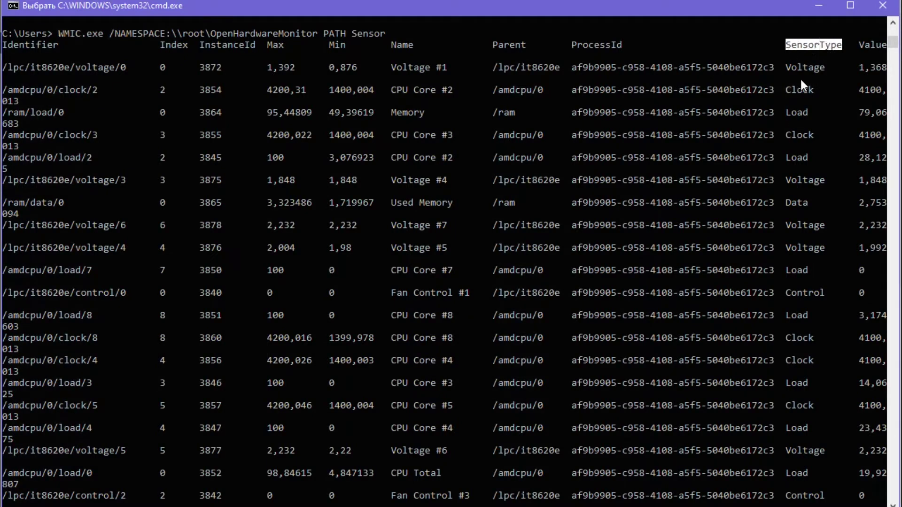
key("alt+Tab")
left_click_drag(351, 169, 321, 169)
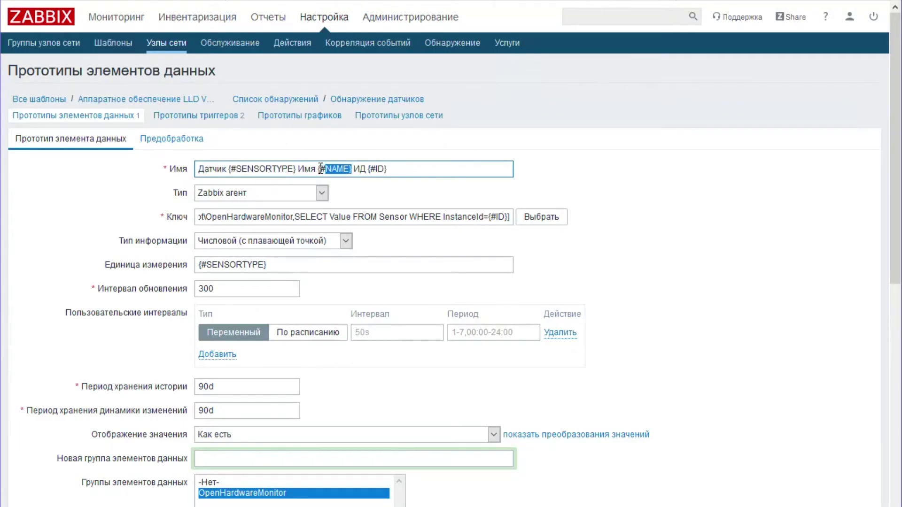
key("alt+Tab")
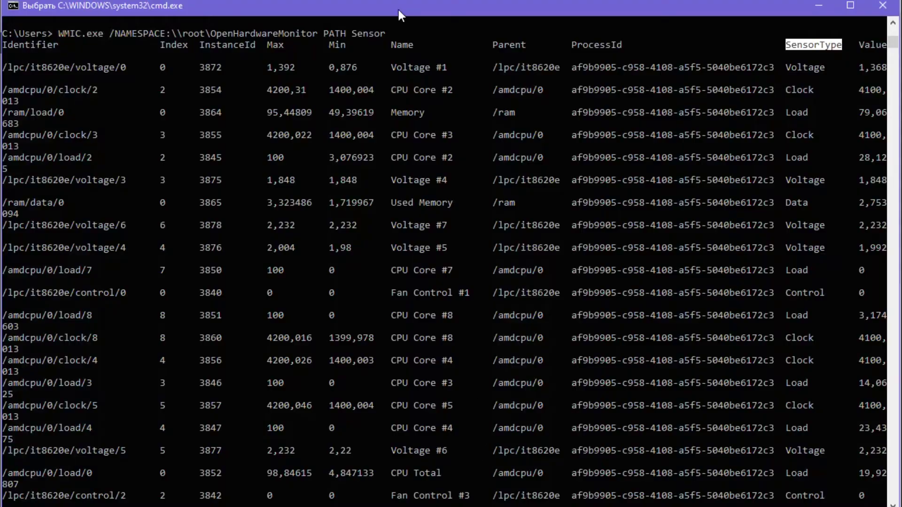
left_click_drag(422, 47, 391, 47)
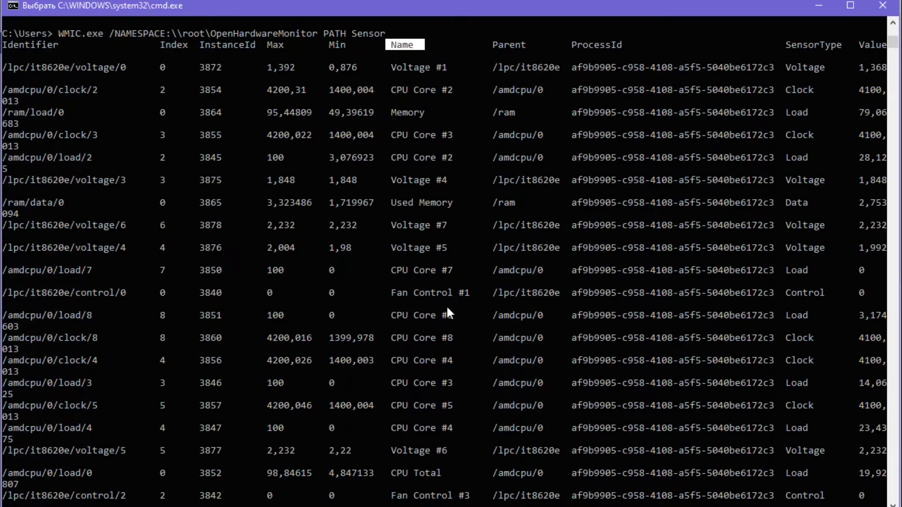
left_click(818, 6)
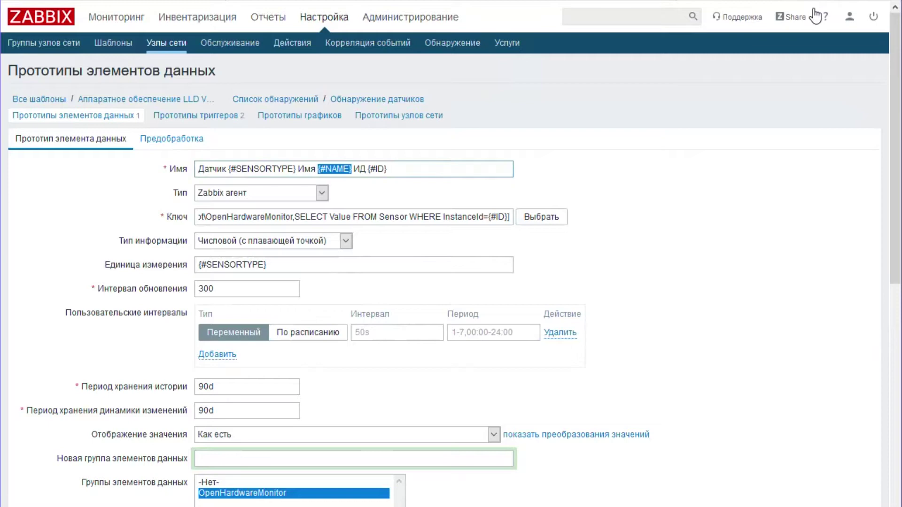
left_click_drag(387, 169, 368, 168)
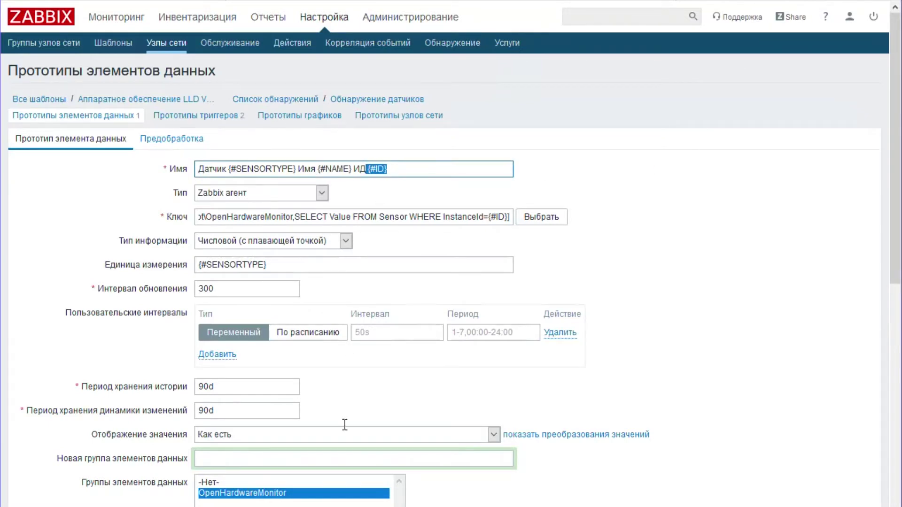
key("alt+Tab")
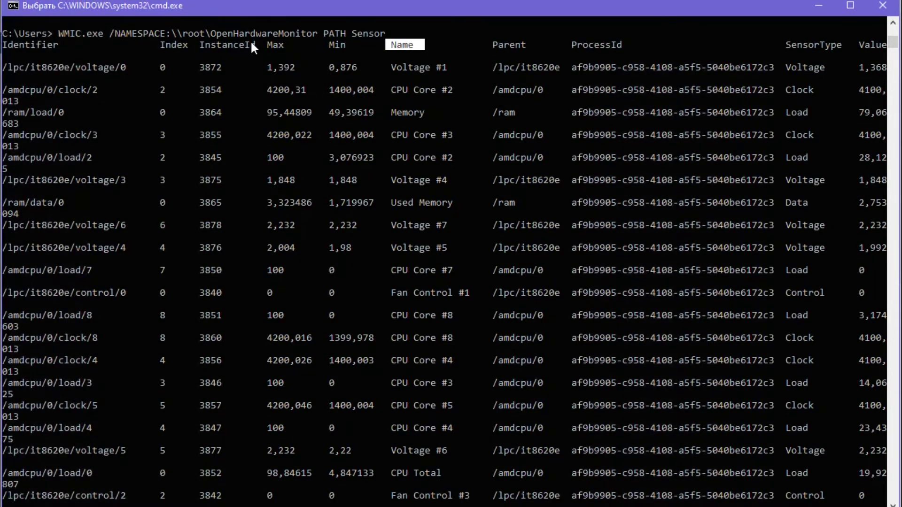
mouse_move(254, 43)
left_mouse_down()
mouse_move(203, 46)
mouse_move(210, 70)
left_mouse_up()
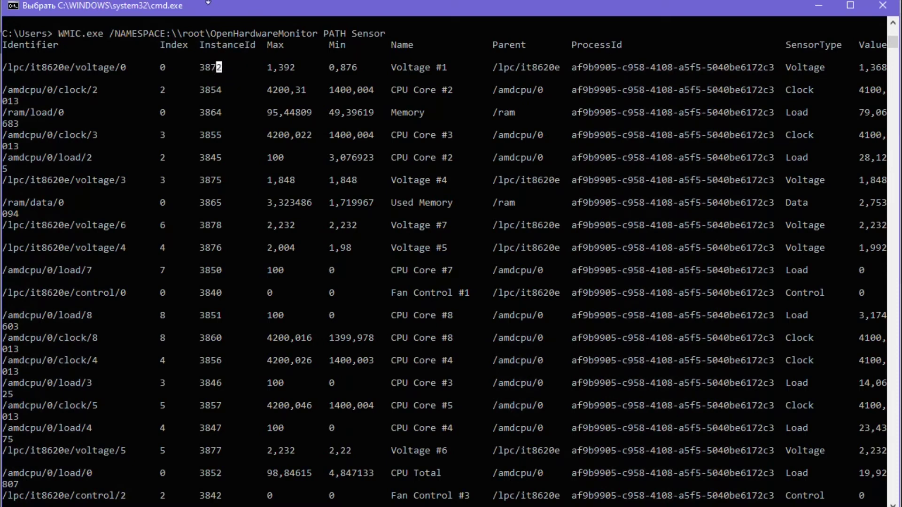
- Run the WMIC Value query for InstanceId 3872, which returns 1,368
key("Return")
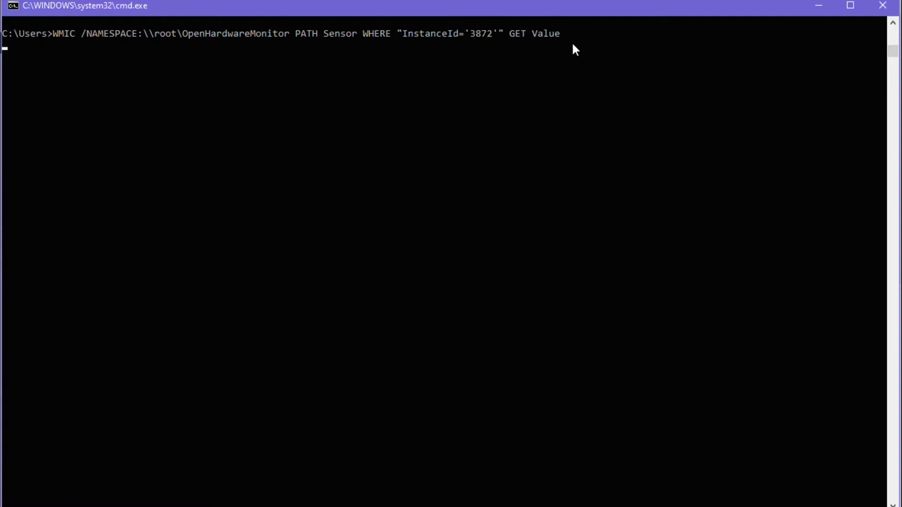
left_click_drag(32, 58, 6, 58)
left_click(264, 112)
- Rerun the recalled query with InstanceId changed to 3882, which returns 43
key("Escape")
key("Up")
key("Left")
key("Left")
key("Left")
key("BackSpace")
type("8")
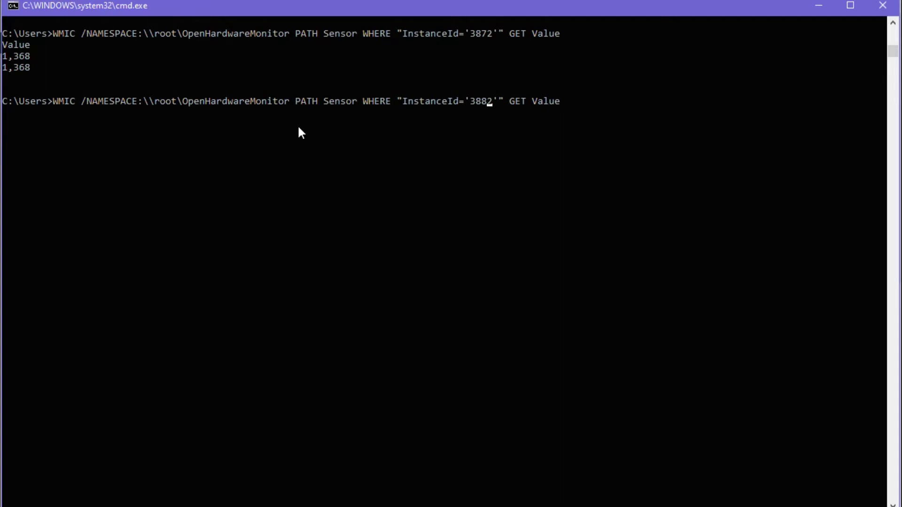
key("Return")
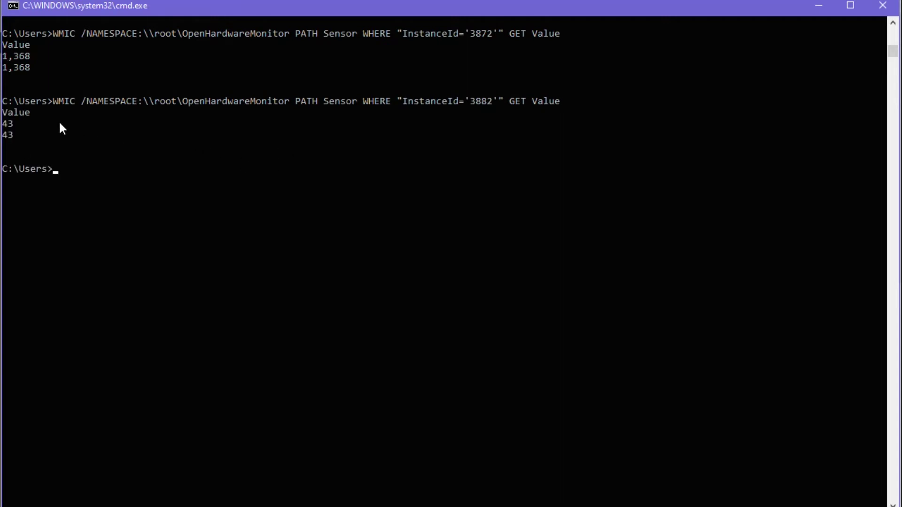
left_click(33, 113)
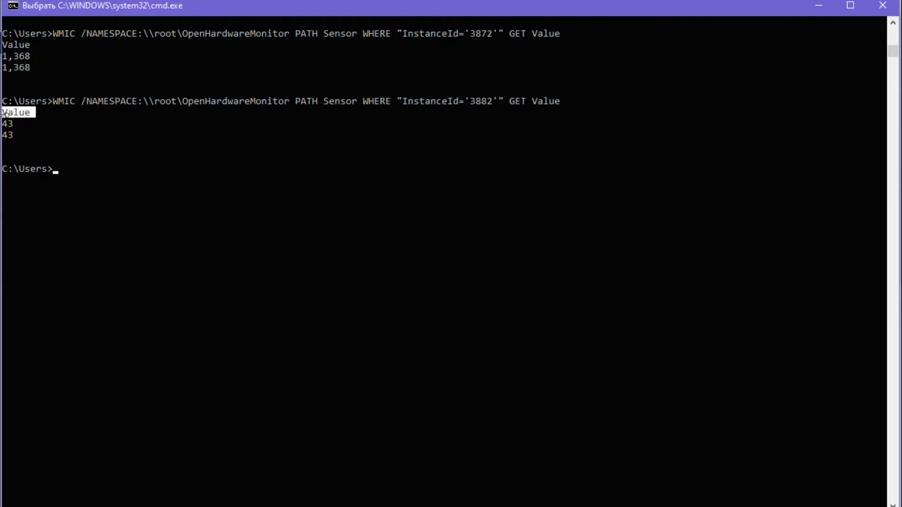
- Compare the returned 43 with the forum's WMIC and wmi.get queries, enlarging then closing the screenshot
left_click_drag(7, 126, 13, 125)
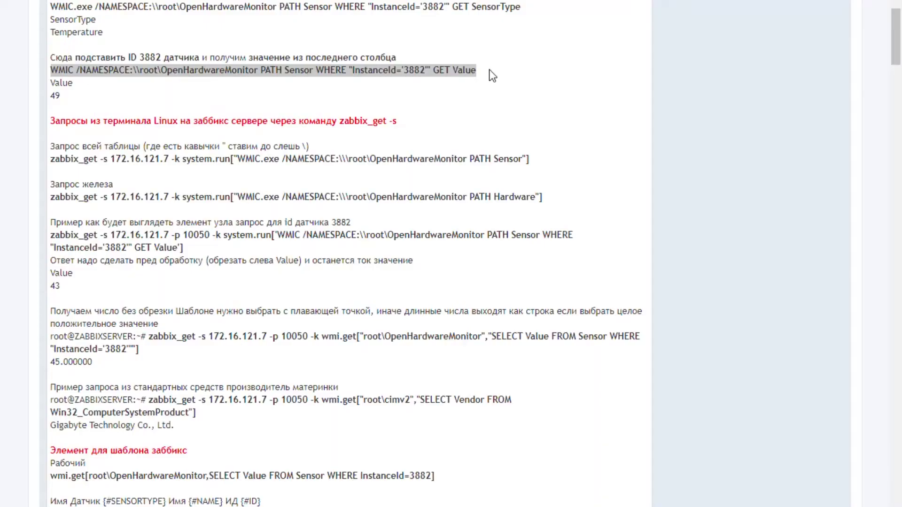
left_click_drag(484, 70, 246, 86)
left_click_drag(81, 74, 51, 71)
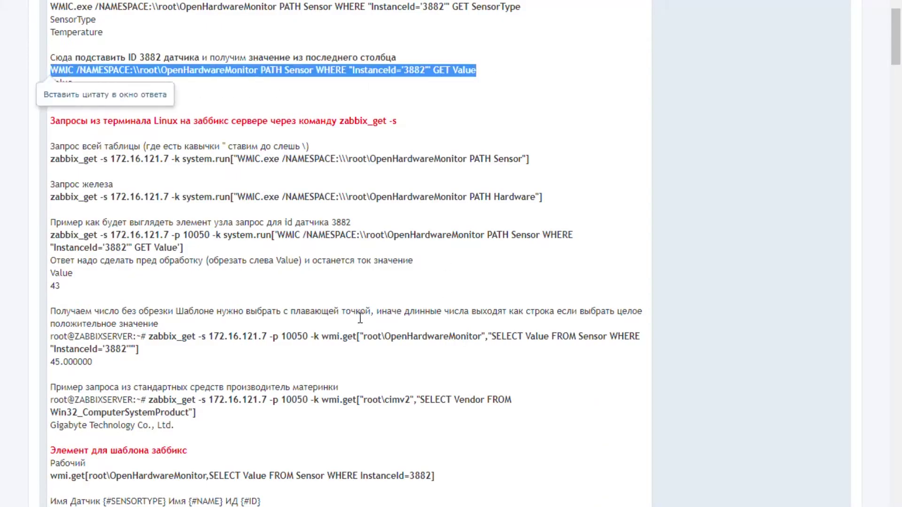
left_click_drag(136, 350, 323, 338)
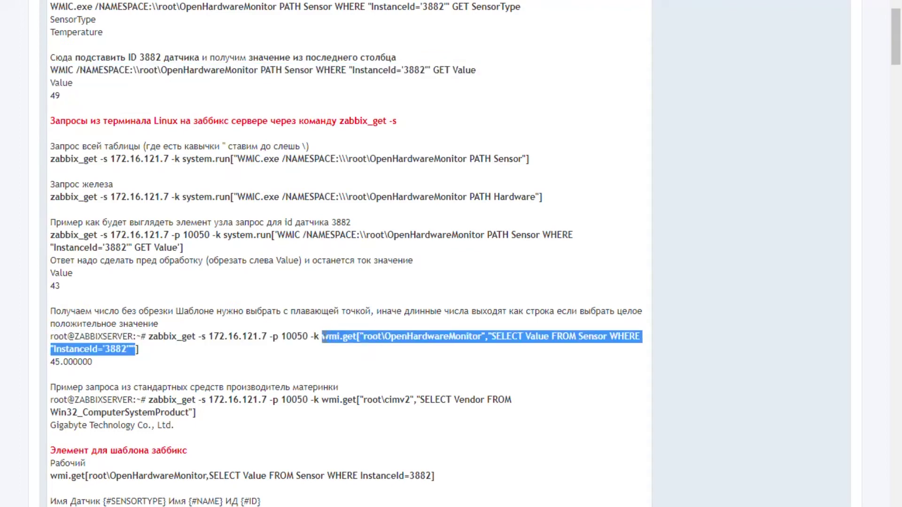
scroll(475, 276, "down", 4)
left_click_drag(360, 147, 576, 147)
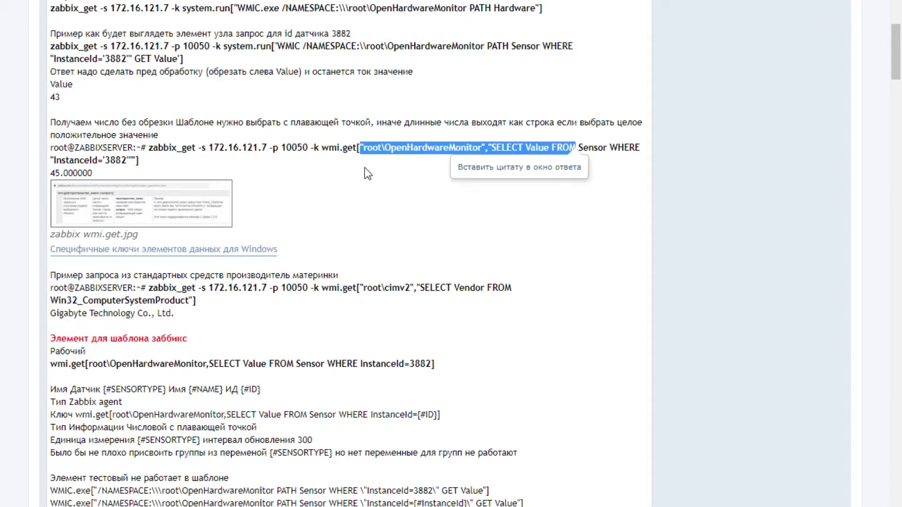
left_click(146, 205)
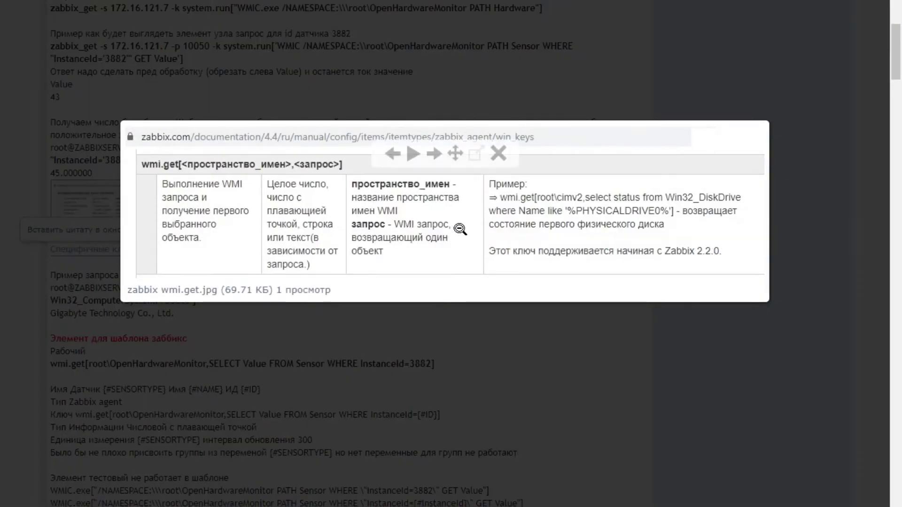
left_click(426, 223)
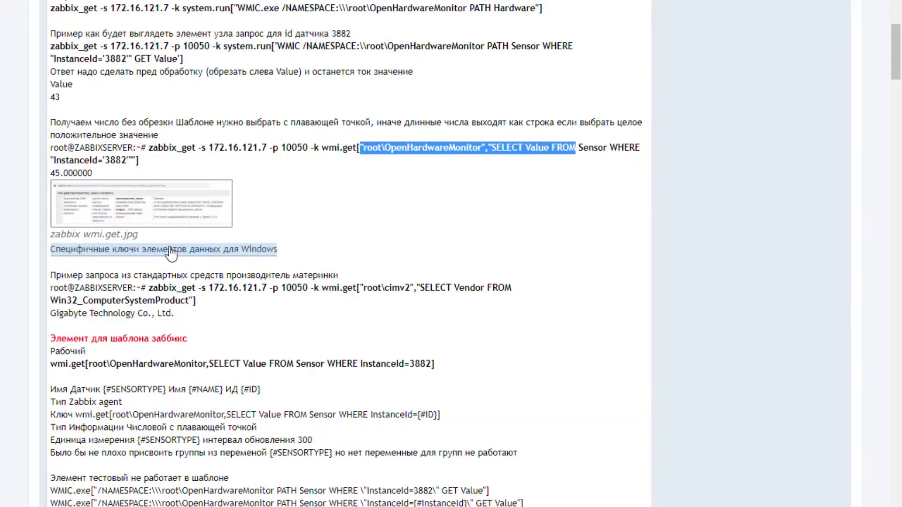
- Go over the WMIC.exe test command and the zabbix_get wmi.get test command in the notes
scroll(473, 445, "down", 2)
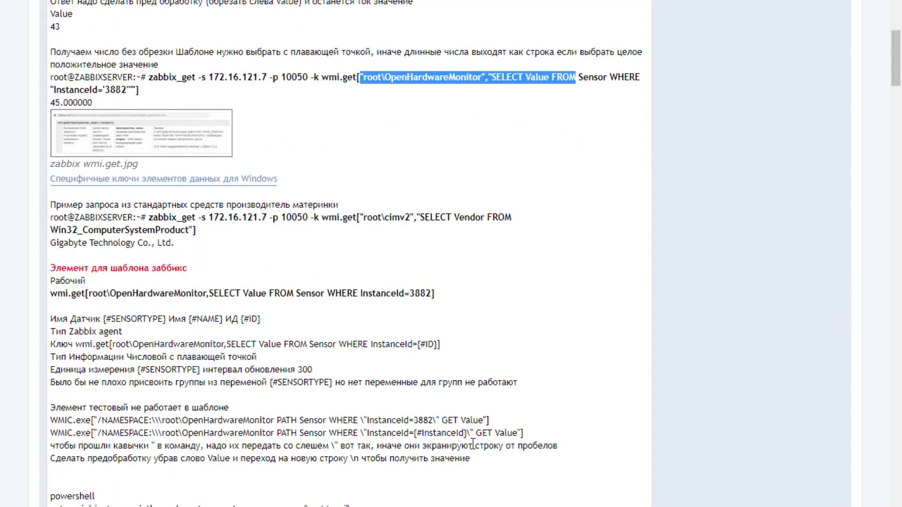
left_click_drag(488, 422, 51, 421)
left_click(524, 428)
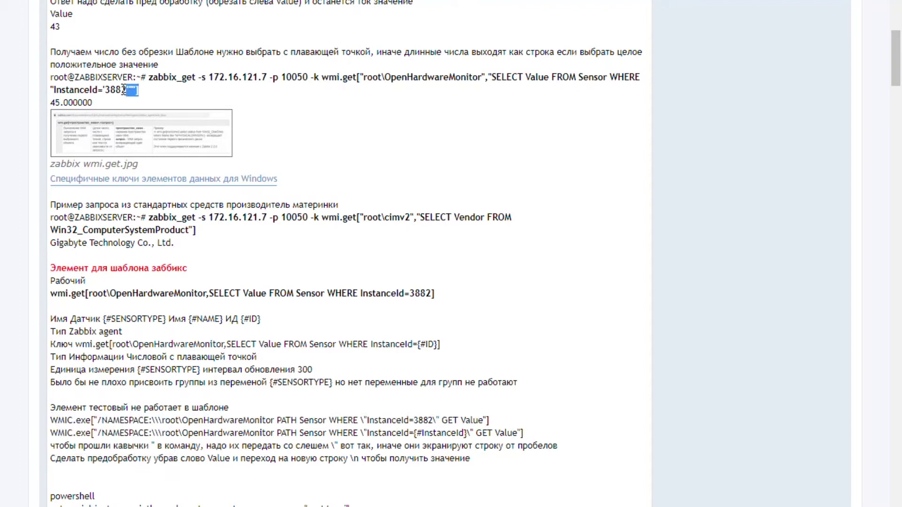
left_click_drag(139, 90, 137, 78)
left_click(357, 97)
left_click_drag(326, 78, 408, 94)
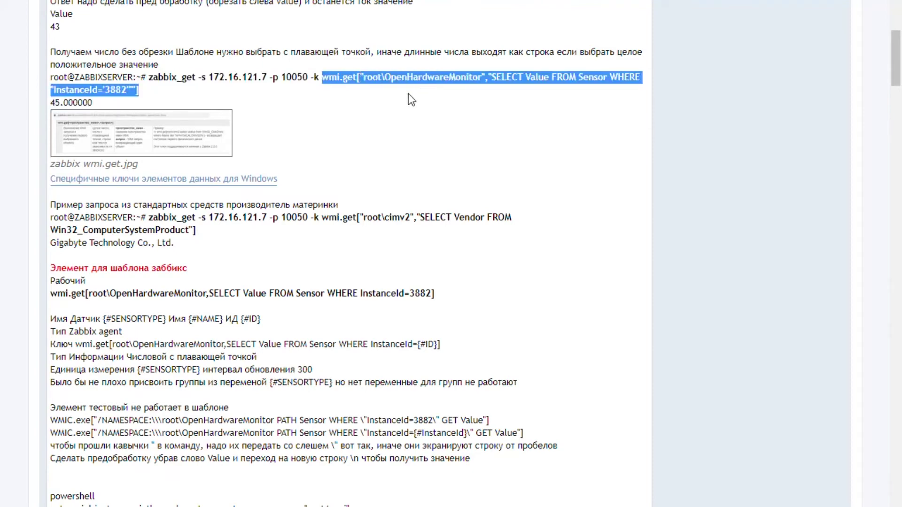
left_click(103, 104)
left_click_drag(103, 103, 43, 103)
- Highlight the working wmi.get item key for sensor 3882 in the forum notes
scroll(329, 212, "up", 2)
left_click_drag(431, 363, 410, 363)
left_click(426, 364)
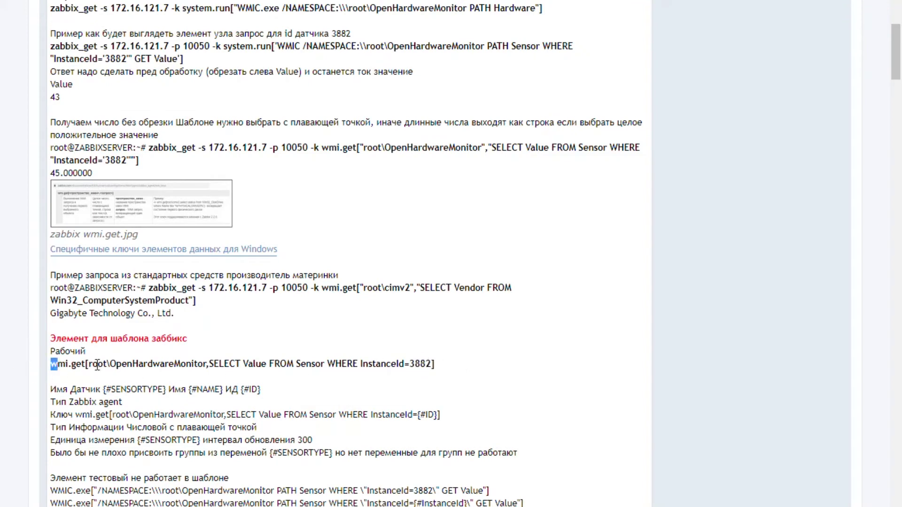
left_click_drag(50, 365, 391, 364)
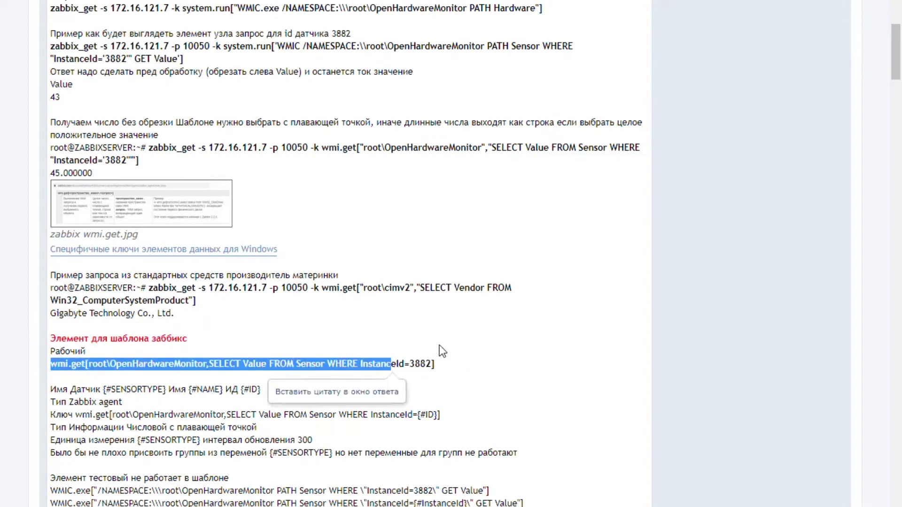
left_click(462, 363)
scroll(466, 329, "up", 9)
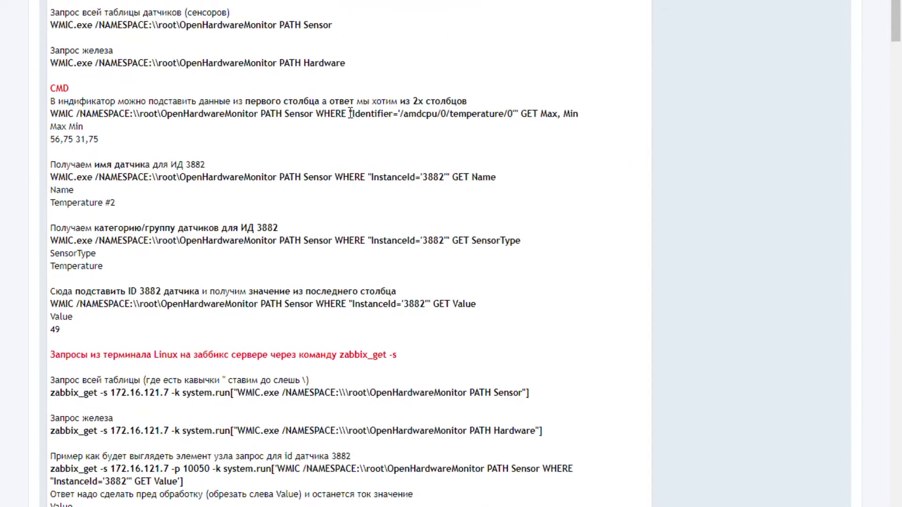
left_click_drag(355, 114, 495, 114)
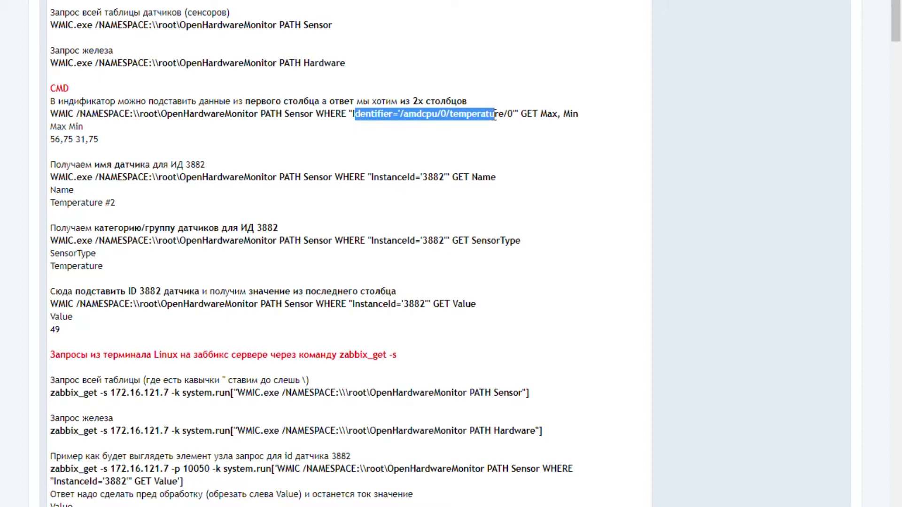
left_click_drag(579, 114, 542, 114)
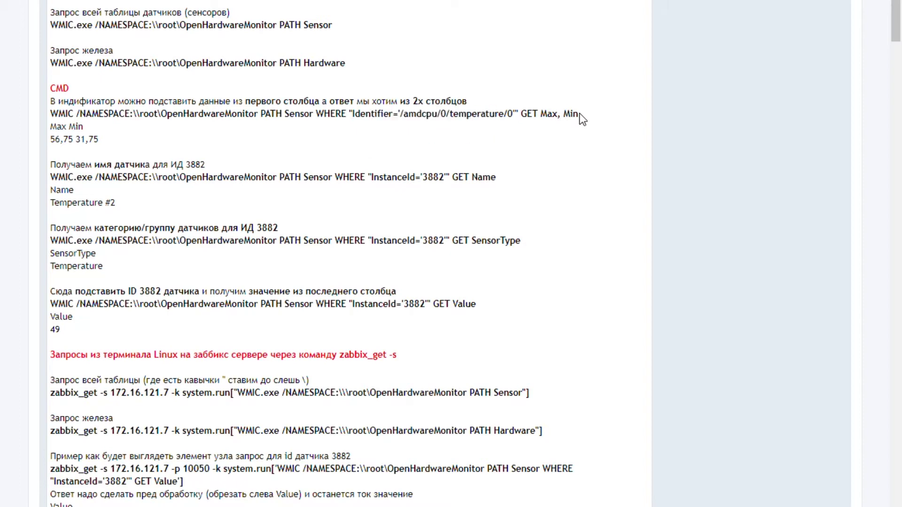
left_click(544, 113)
left_click_drag(444, 178, 374, 178)
left_click_drag(499, 177, 471, 178)
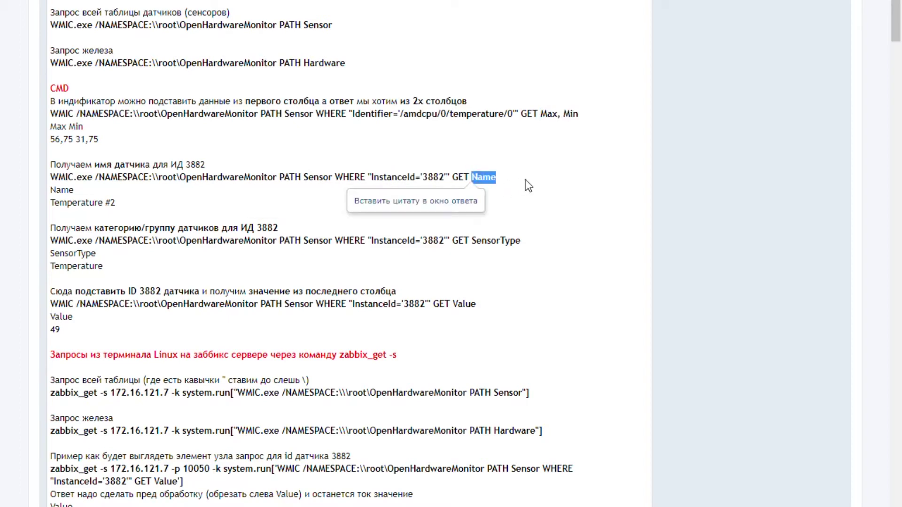
left_click_drag(116, 203, 47, 203)
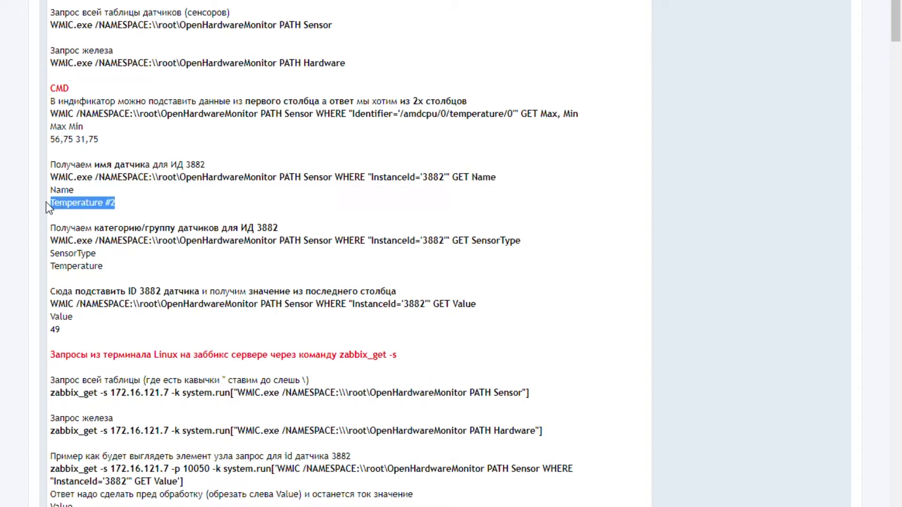
scroll(523, 225, "down", 9)
left_click_drag(447, 367, 35, 368)
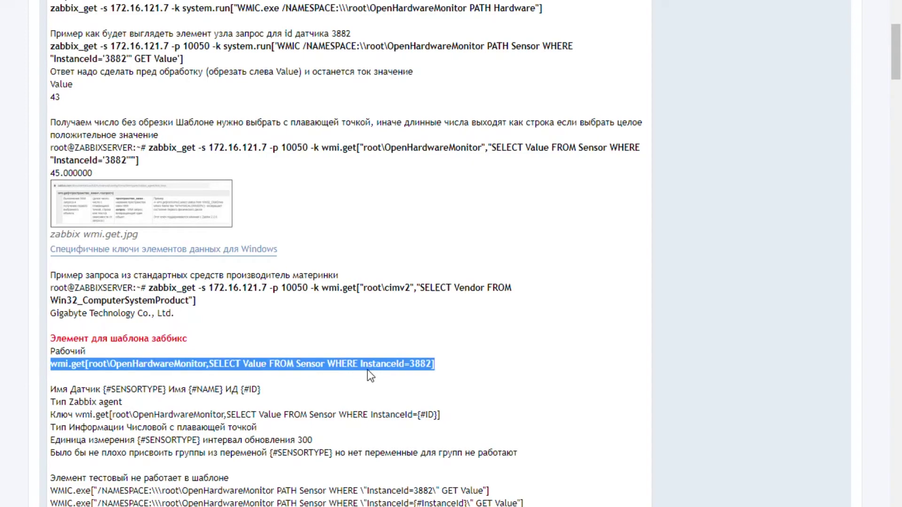
scroll(319, 210, "down", 8)
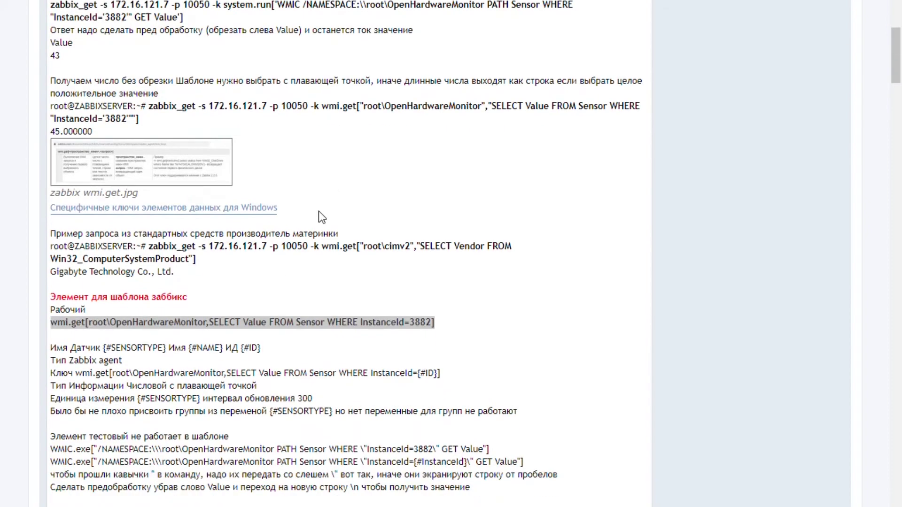
- Scroll down to the bash discovery script and pick out its sensor Name= query
scroll(340, 215, "down", 5)
scroll(337, 216, "down", 6)
scroll(332, 219, "down", 5)
scroll(331, 219, "down", 10)
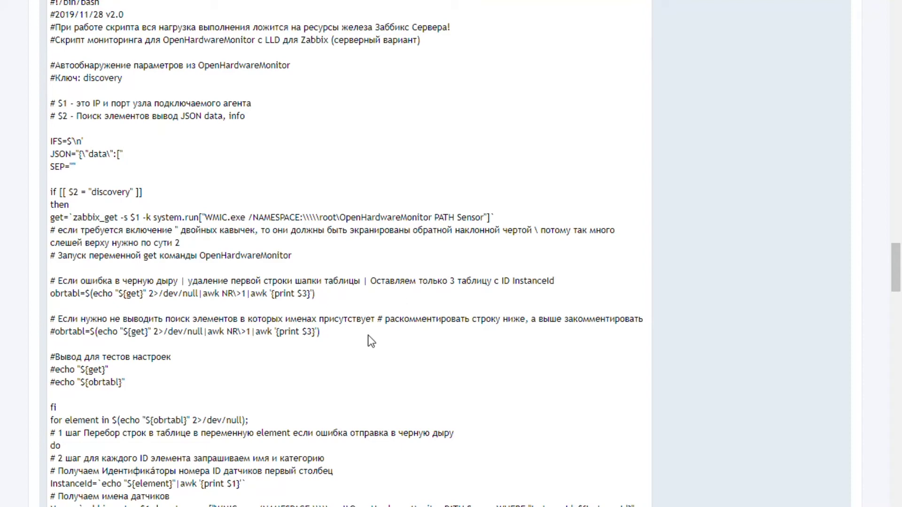
scroll(284, 333, "down", 2)
scroll(330, 289, "down", 1)
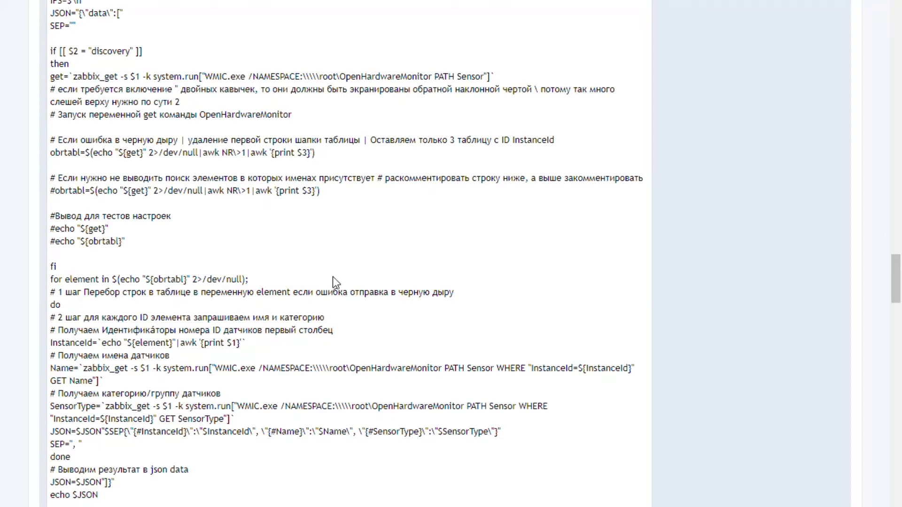
scroll(274, 337, "down", 3)
left_click_drag(94, 240, 86, 227)
left_click(254, 244)
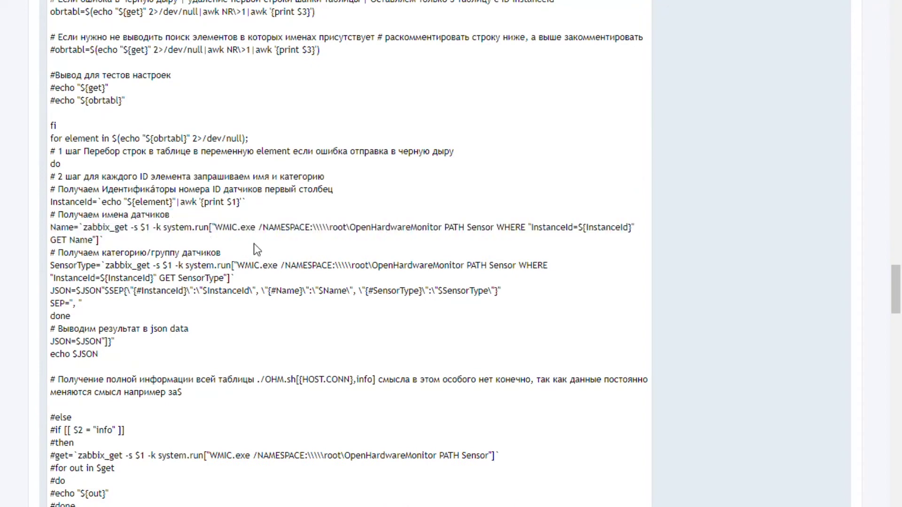
mouse_move(83, 227)
left_mouse_down()
mouse_move(94, 240)
mouse_move(68, 241)
left_mouse_up()
left_click(94, 240)
left_click(225, 278)
- Highlight the SensorType query in the discovery script
left_click_drag(225, 279, 179, 278)
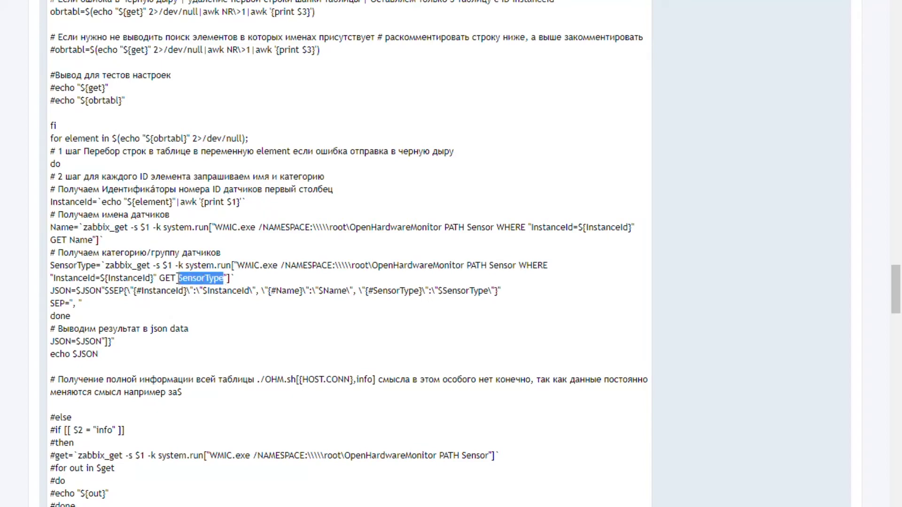
scroll(179, 278, "down", 2)
left_click_drag(92, 132, 43, 132)
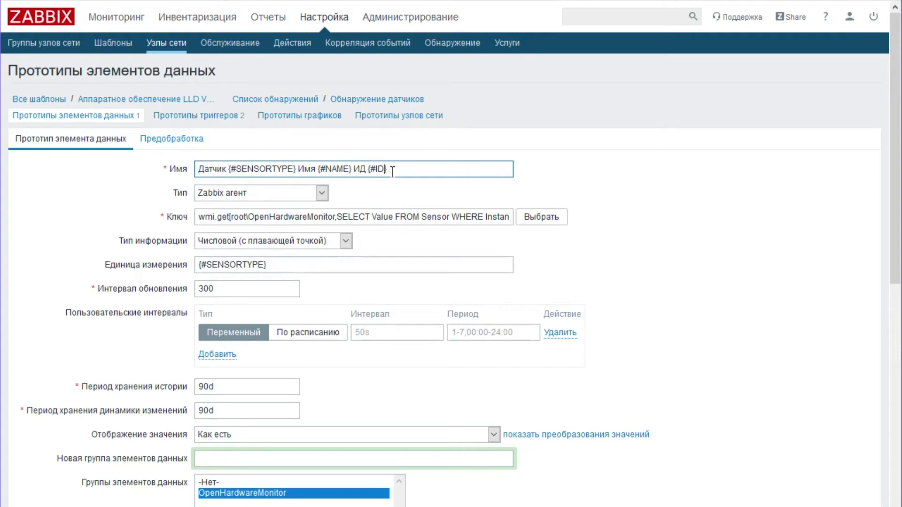
- Review the {#ID} part of the prototype name and the full wmi.get item key
left_click_drag(407, 169, 347, 170)
left_click(411, 169)
left_click(364, 212)
left_click_drag(363, 207, 538, 209)
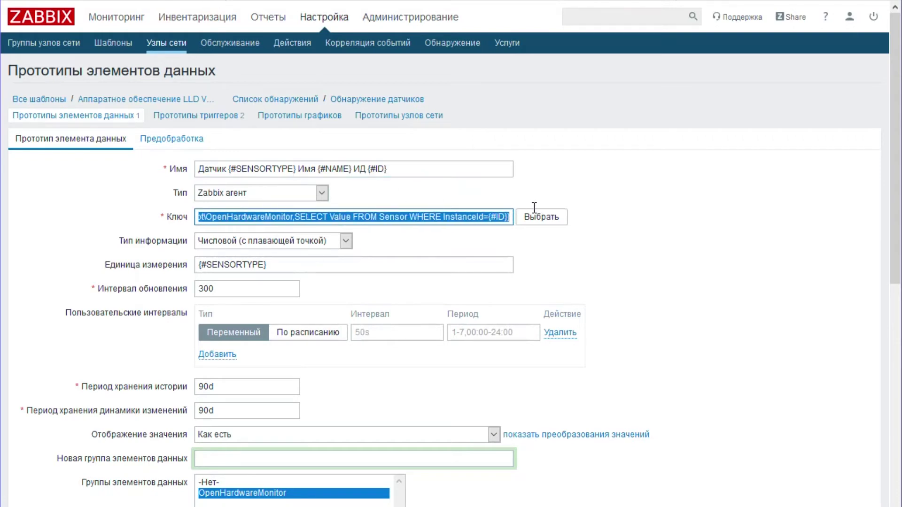
- Keep Numeric (float) as the value type and confirm the preprocessing steps are empty
left_click(335, 244)
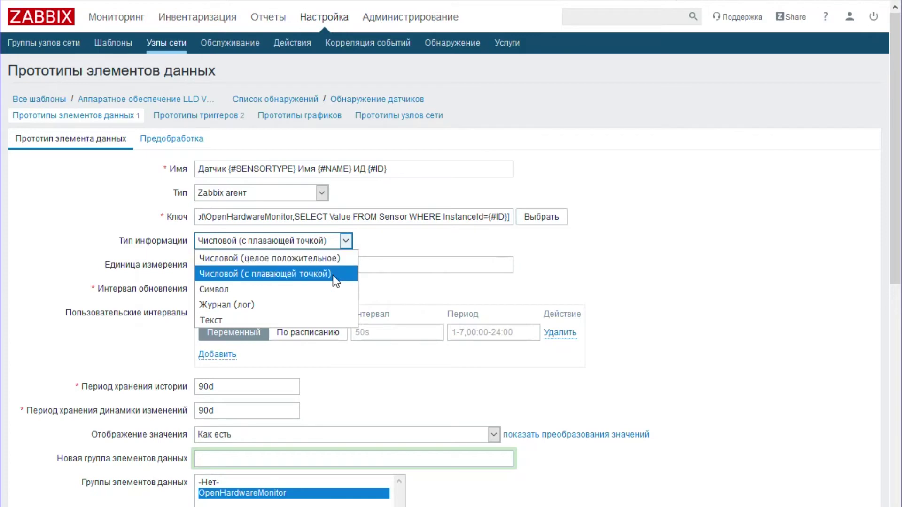
left_click(333, 275)
left_click(173, 140)
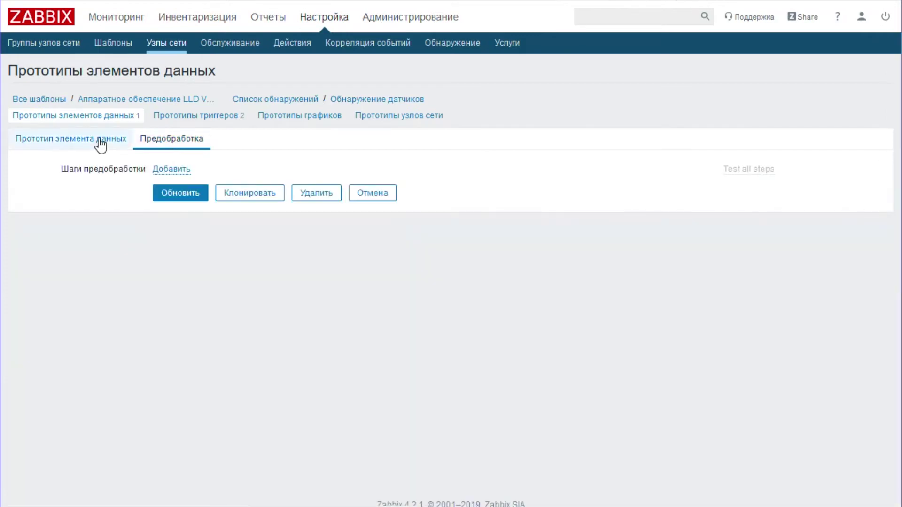
left_click(99, 140)
left_click(188, 117)
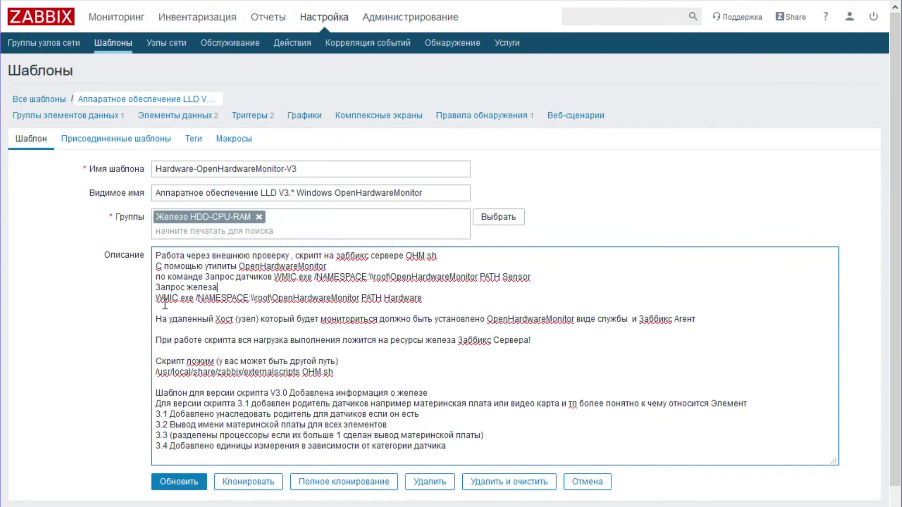
- Select the 'WMIC.exe ... PATH Hardware' command line in the template's Description field for copying
left_click(424, 298)
key("shift+Home")
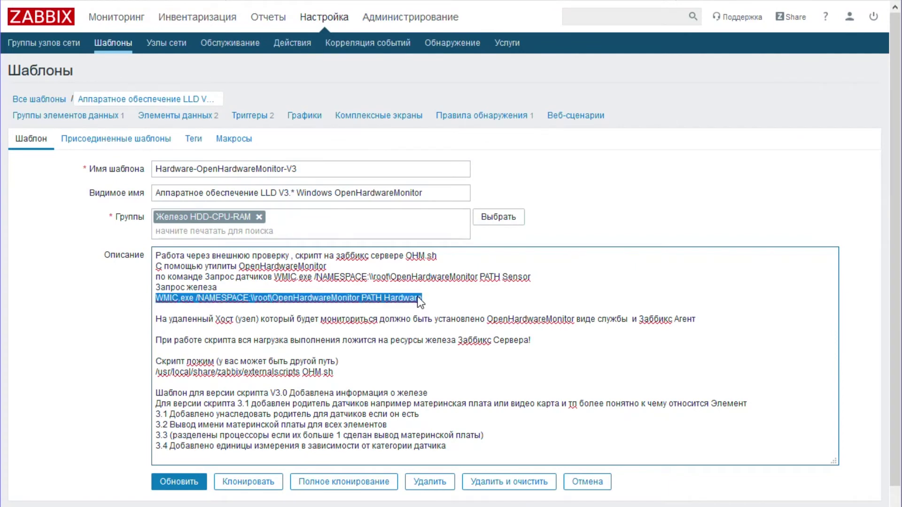
left_click_drag(417, 298, 423, 298)
left_click_drag(422, 298, 149, 301)
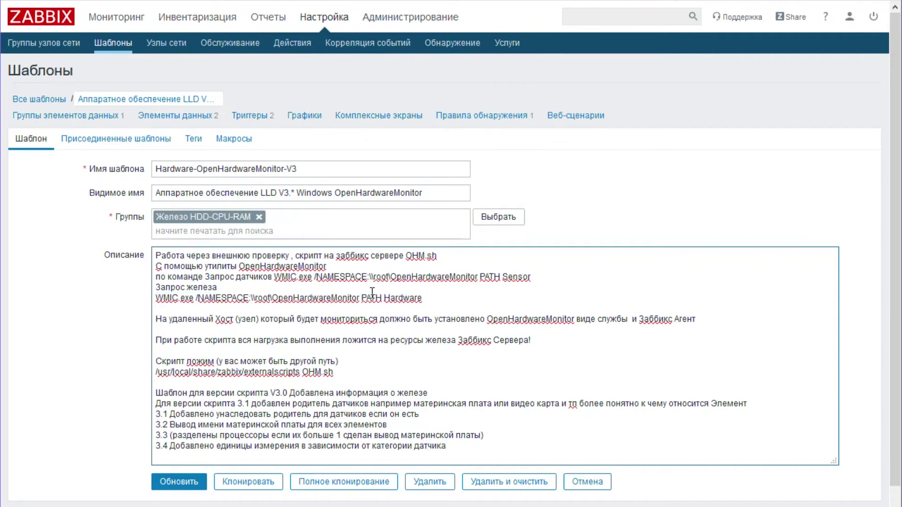
right_click(198, 302)
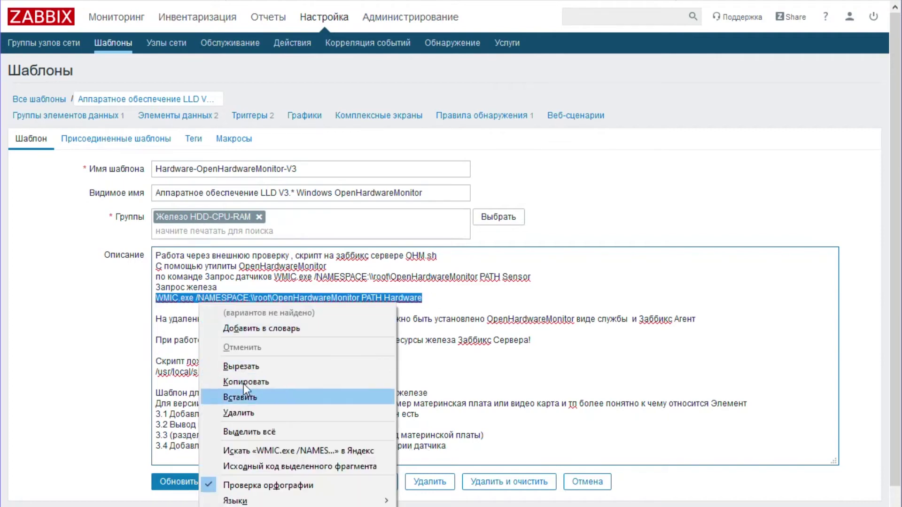
- Run the copied WMIC Hardware query in cmd, listing RAM, GPU, SuperIO, CPU, HDD and Mainboard
left_click(238, 324)
left_click(339, 441)
key("alt+Tab")
right_click(74, 183)
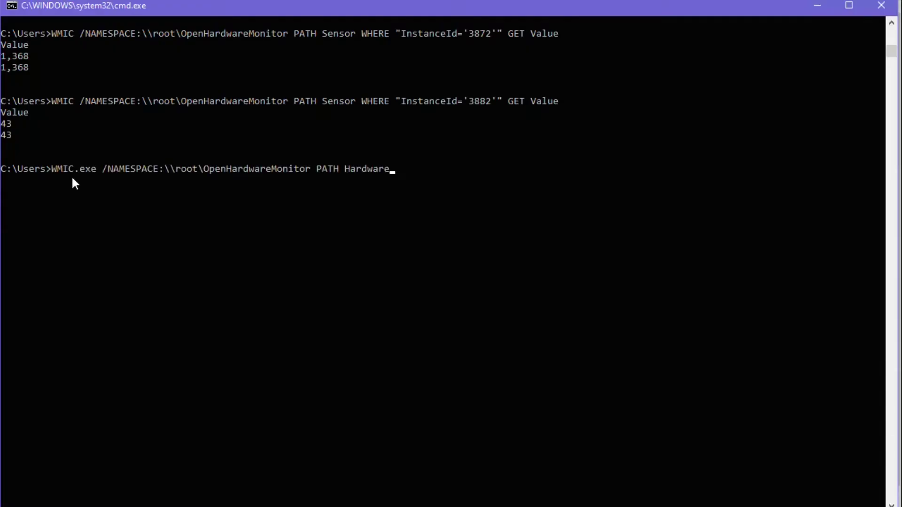
key("Return")
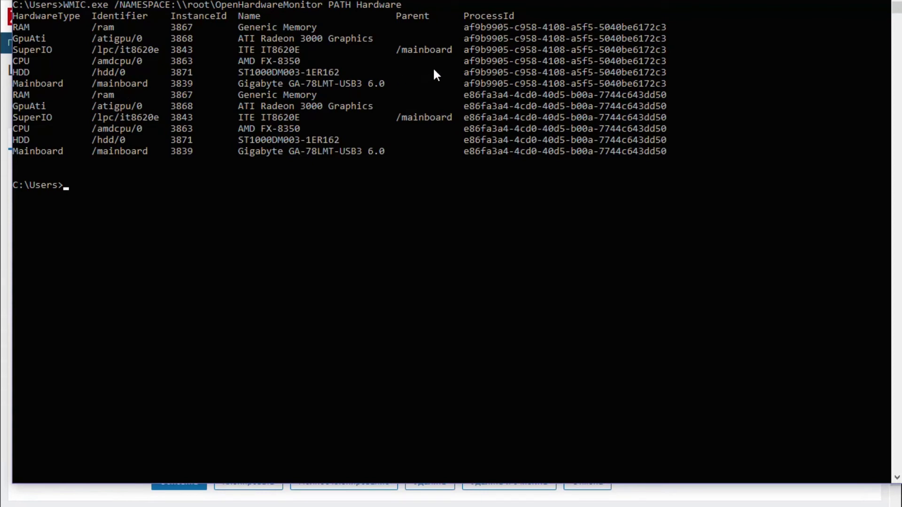
left_click_drag(668, 151, 2, 99)
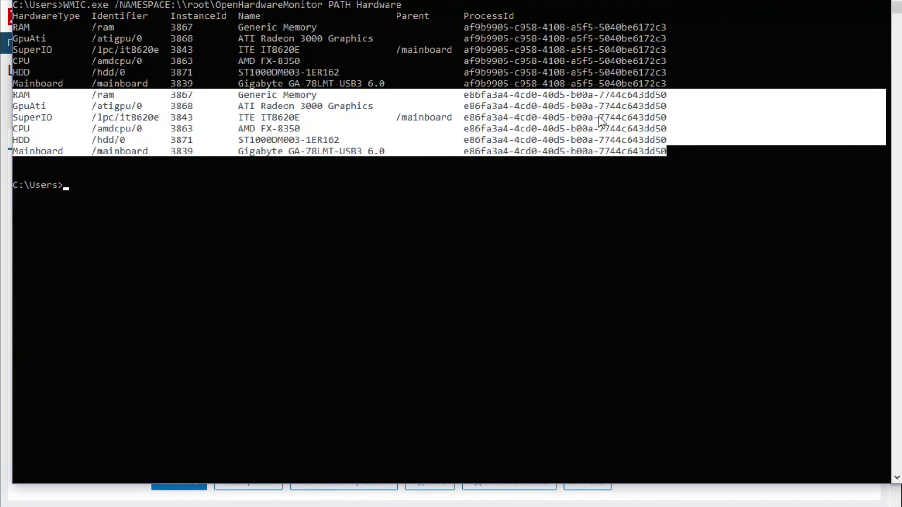
key("alt+Tab")
left_click_drag(532, 277, 502, 277)
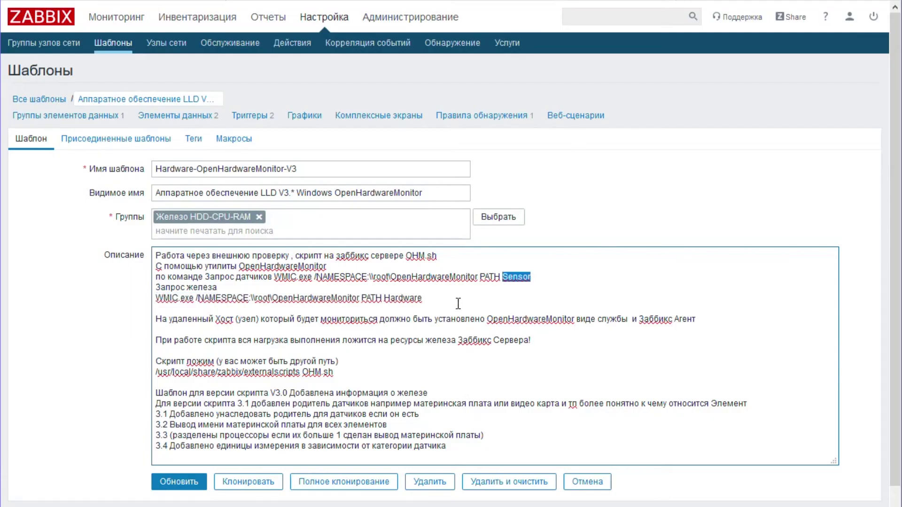
- Compare the description's Hardware query with the console output, then view the empty Linked templates
double_click(420, 299)
left_click(429, 300)
left_click(329, 451)
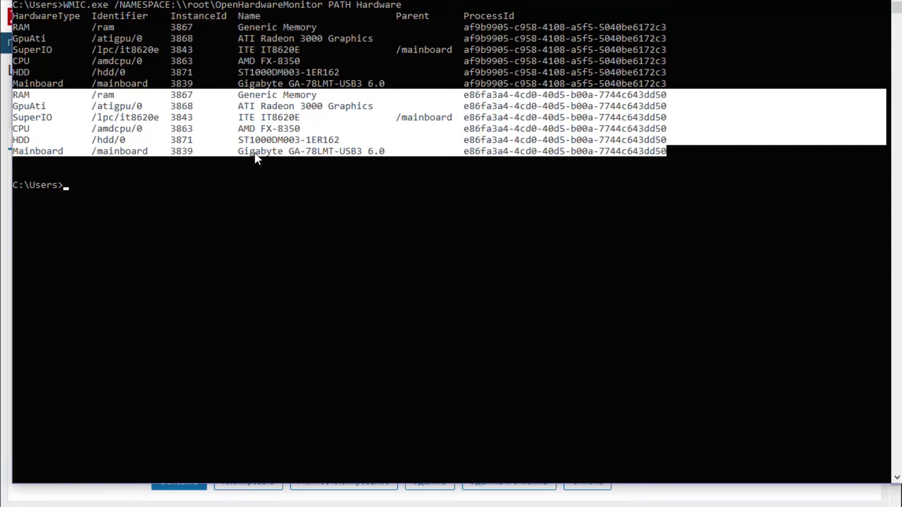
key("alt+Tab")
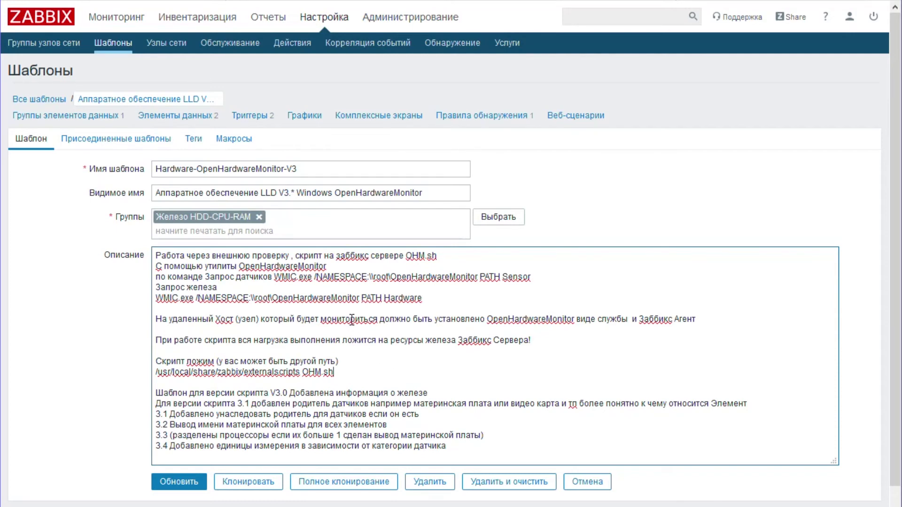
left_click(136, 139)
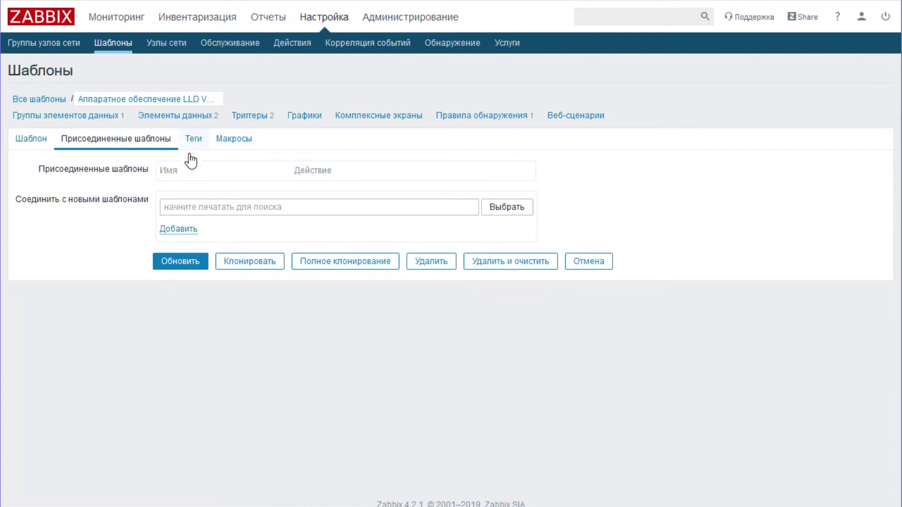
- Check the V3 template's tags, macros, item groups and info item key, then its discovery rules
left_click(192, 140)
left_click(234, 141)
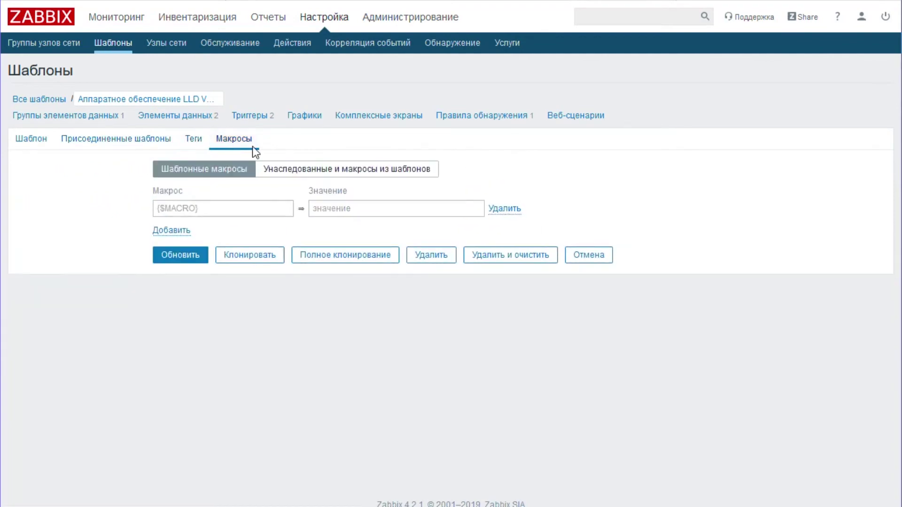
left_click(84, 123)
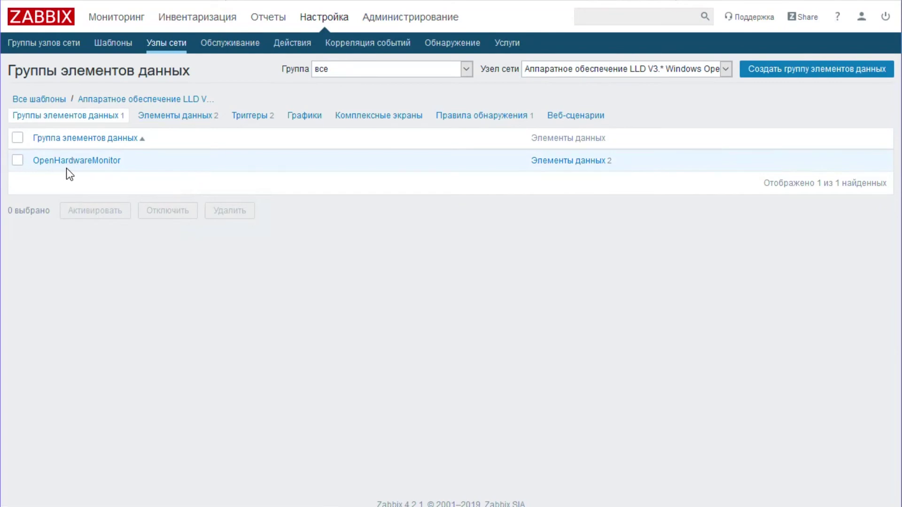
left_click(178, 121)
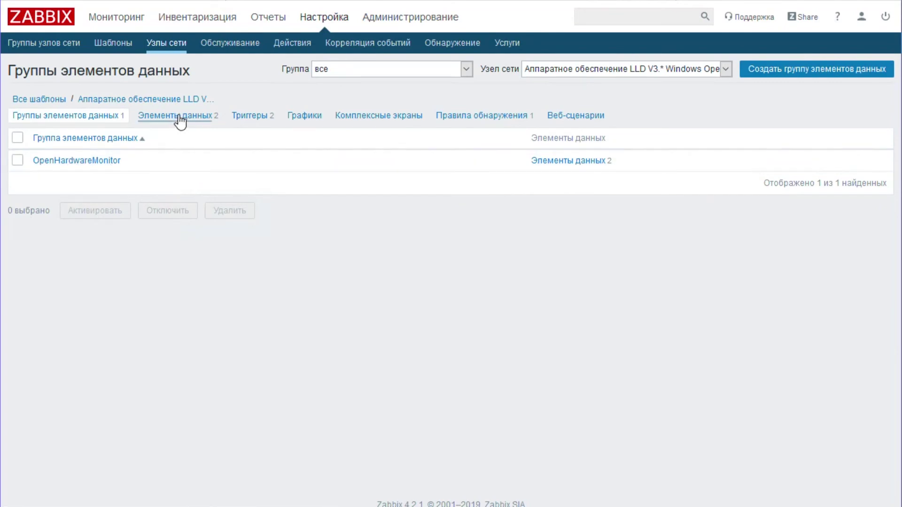
scroll(348, 407, "down", 2)
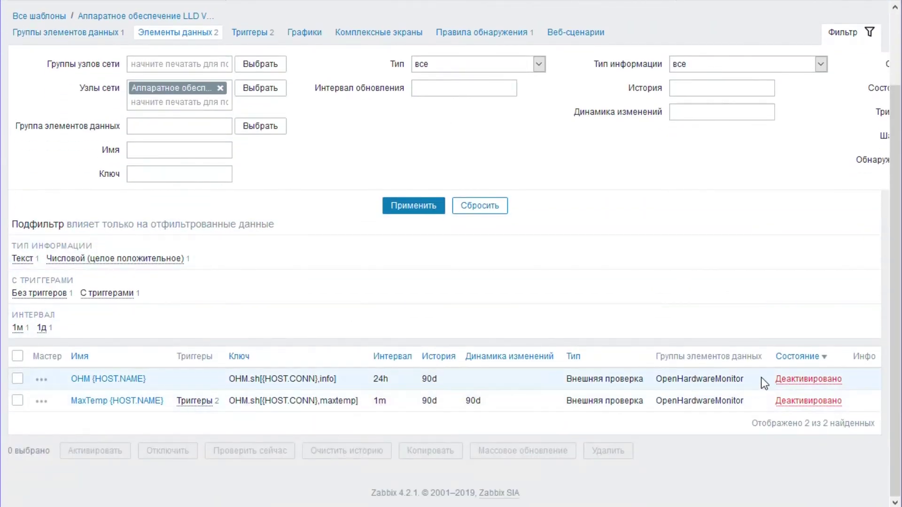
triple_click(291, 378)
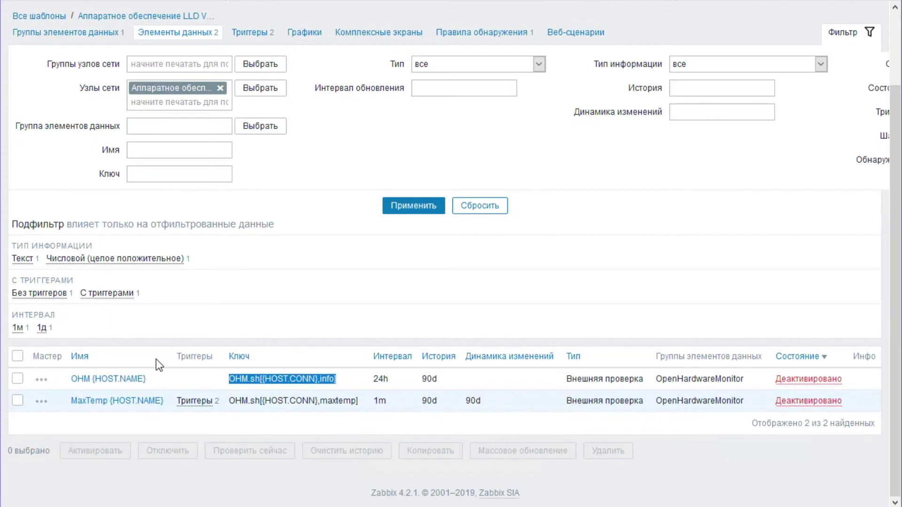
left_click(491, 32)
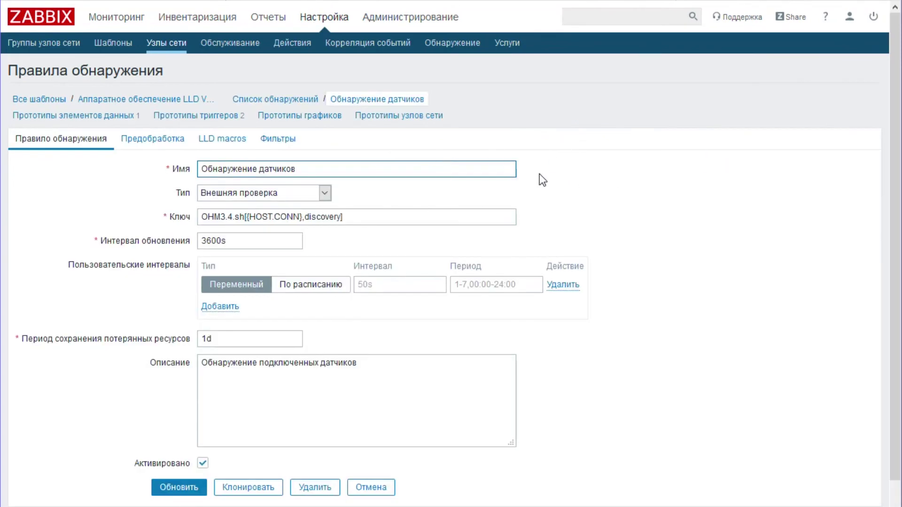
- Review the rule's 3600s interval, key, type, preprocessing, LLD macros and filters, then its wmi.get prototype
scroll(230, 201, "down", 1)
left_click(226, 215)
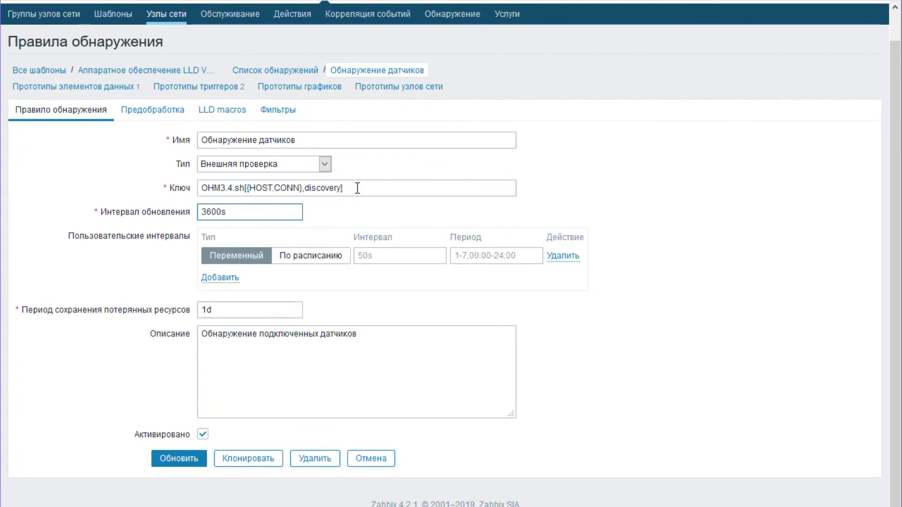
left_click(190, 187)
left_click(288, 165)
left_click(287, 162)
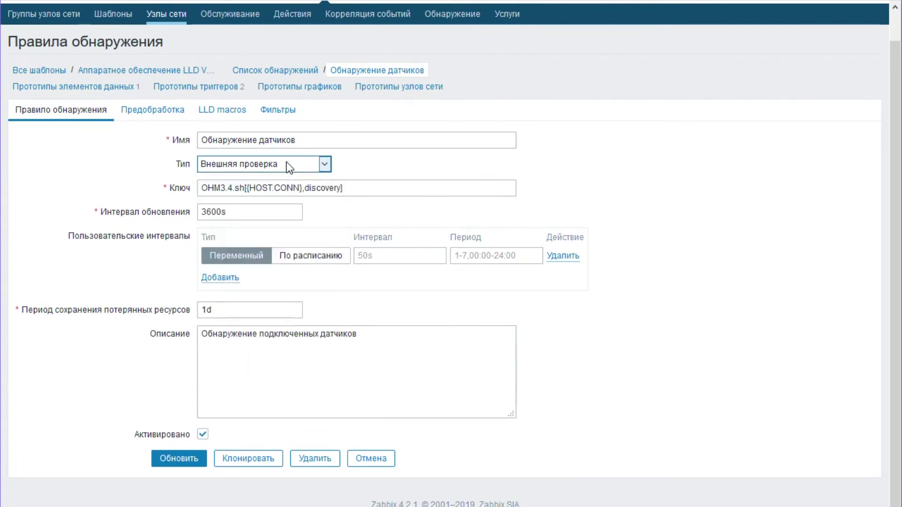
left_click(153, 110)
left_click(222, 141)
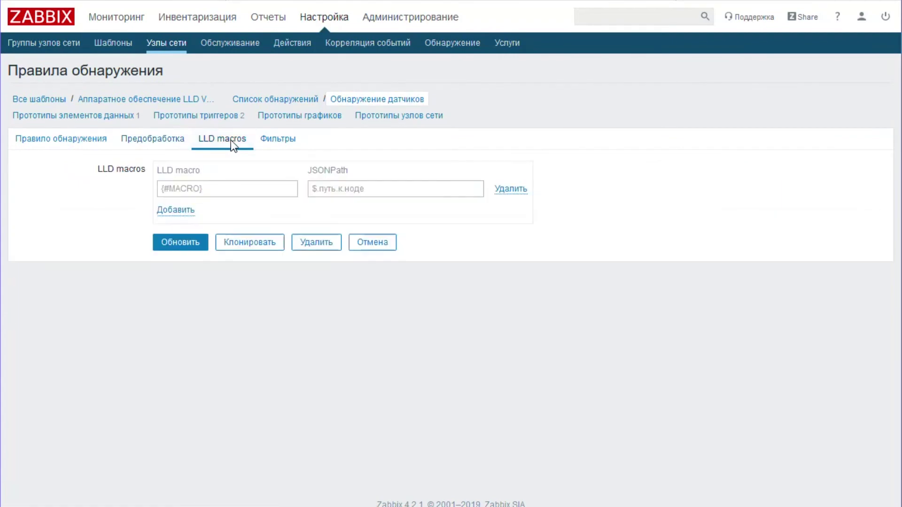
left_click(275, 141)
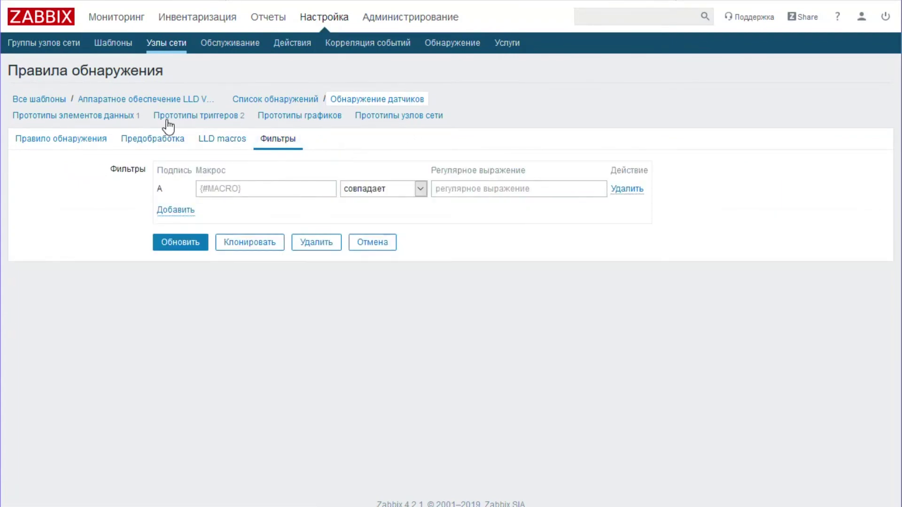
left_click(122, 118)
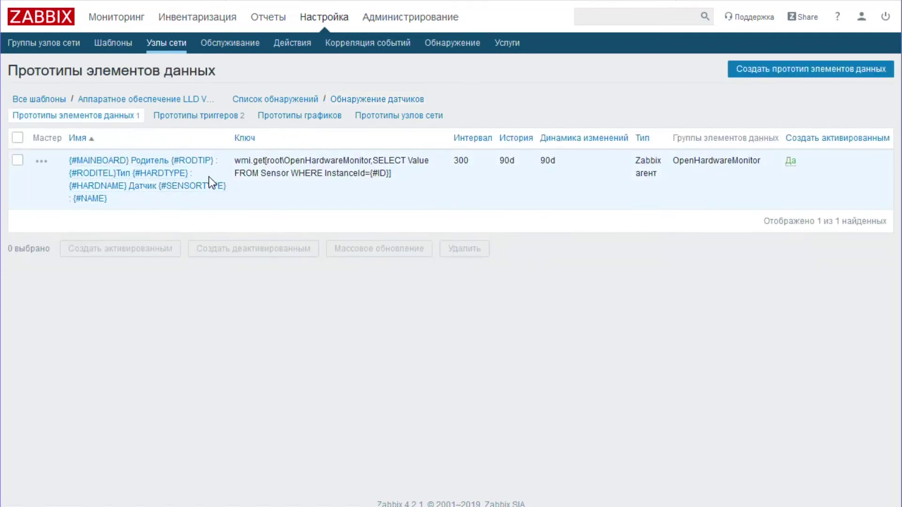
- Point out the prototype's macro-based name and open the wmi.get item prototype
left_click_drag(125, 203, 68, 160)
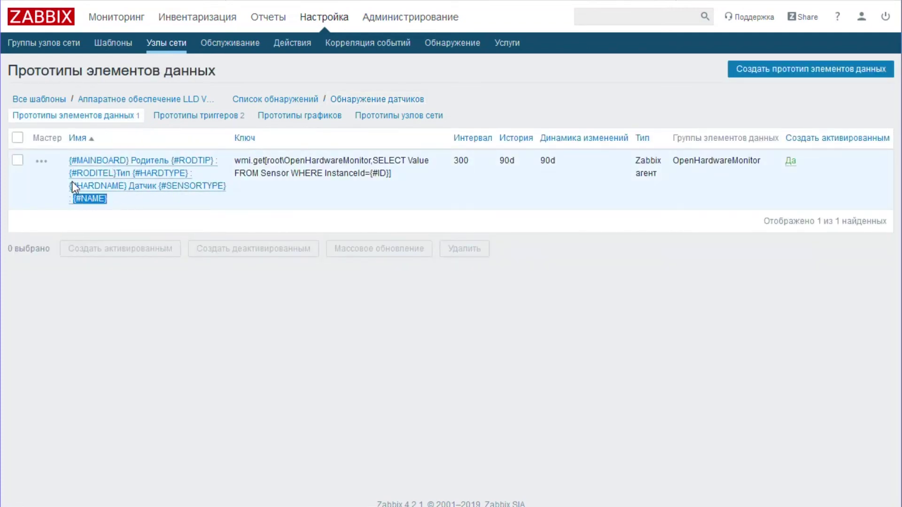
left_click(143, 256)
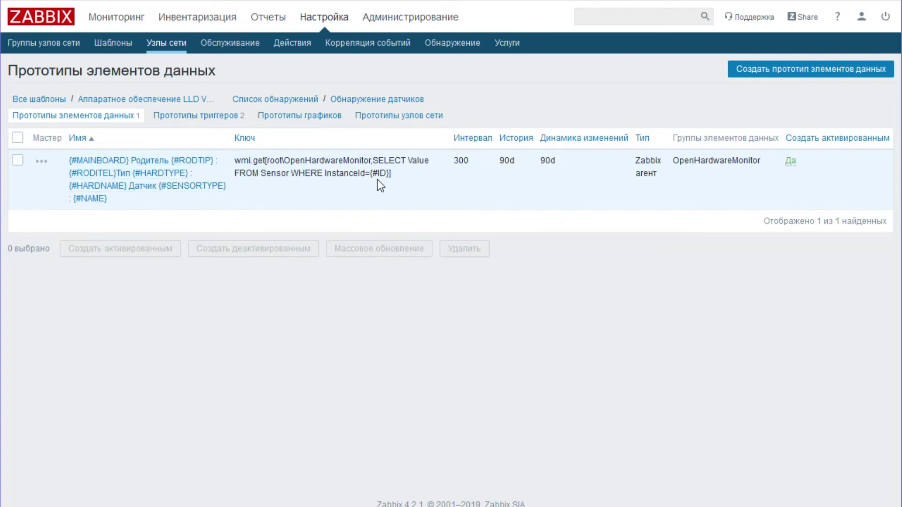
left_click(140, 178)
left_click_drag(235, 192, 195, 192)
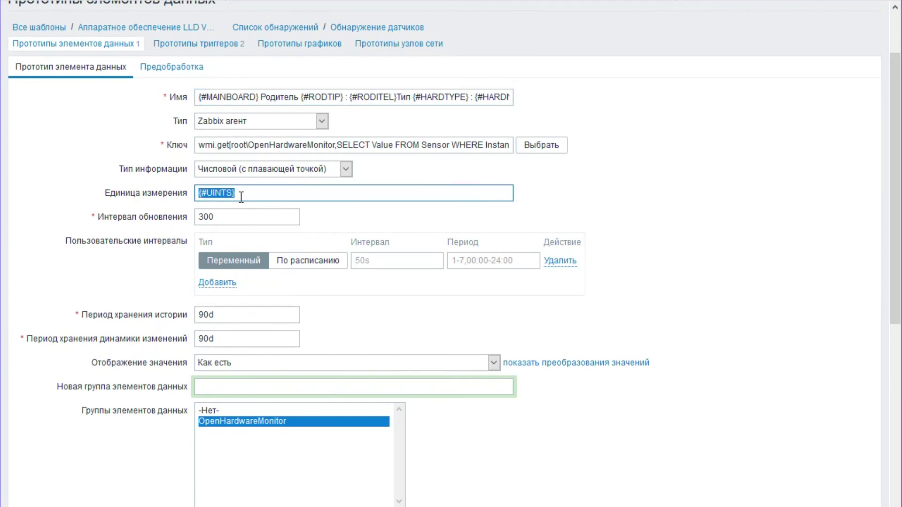
- Review the prototype's {#UINTS} unit and {#MAINBOARD} description macros
scroll(318, 179, "down", 7)
scroll(512, 417, "down", 2)
left_click_drag(512, 414, 634, 475)
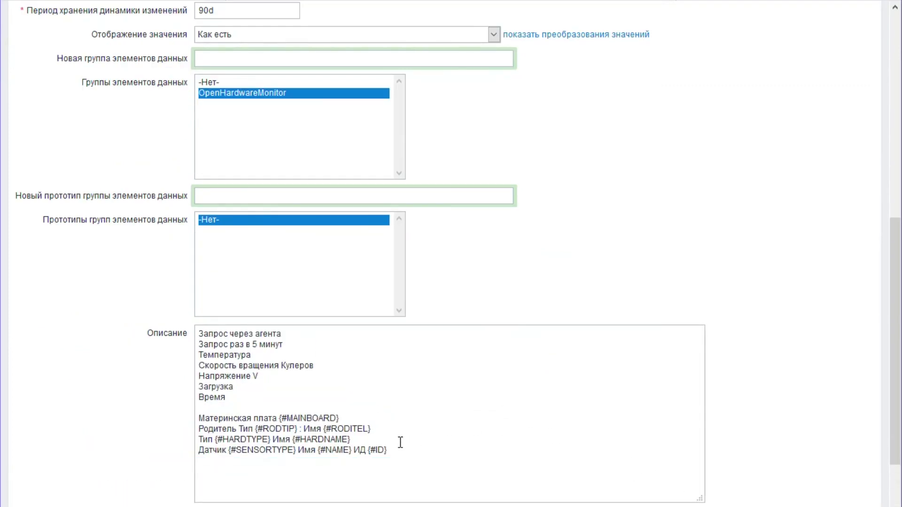
scroll(401, 441, "down", 2)
mouse_move(388, 381)
left_mouse_down()
mouse_move(205, 350)
mouse_move(193, 333)
left_mouse_up()
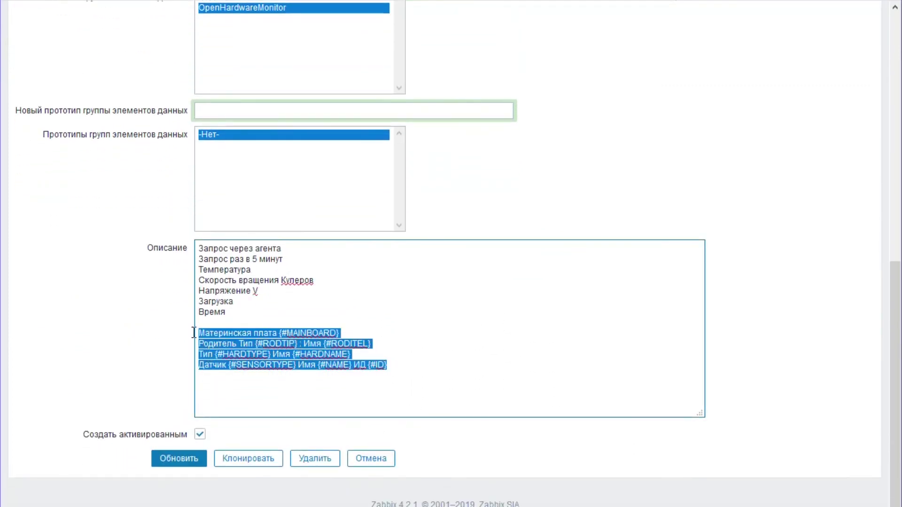
left_click(383, 324)
left_click_drag(342, 333, 278, 332)
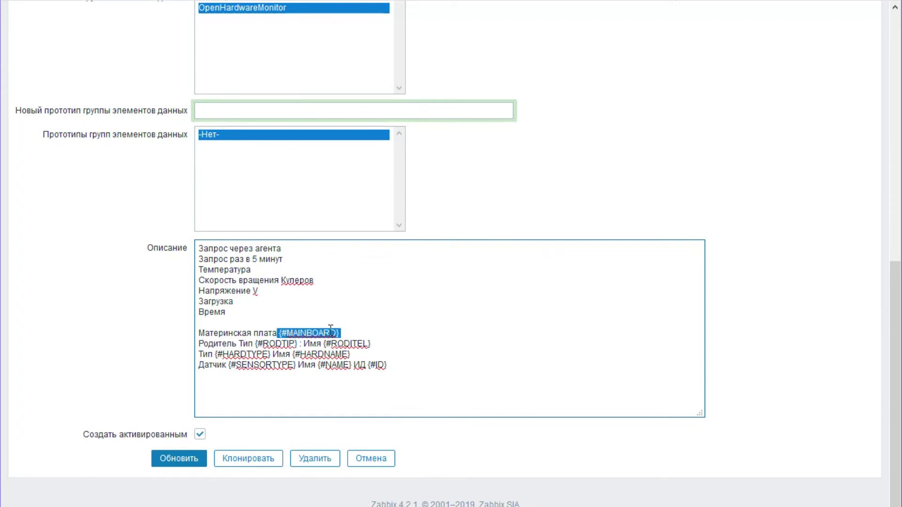
left_click(377, 343)
- Show that the Preprocessing tab has no steps, then go to trigger prototypes
scroll(329, 235, "up", 10)
left_click(171, 130)
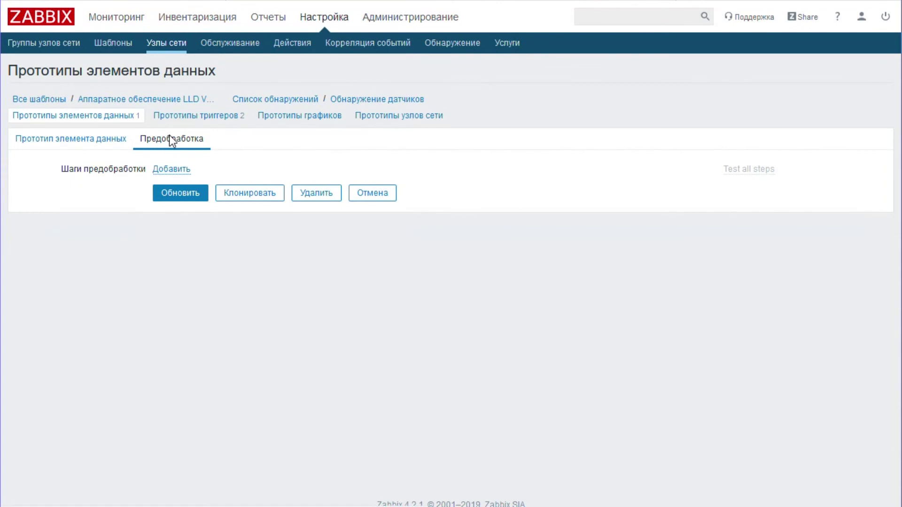
left_click(201, 118)
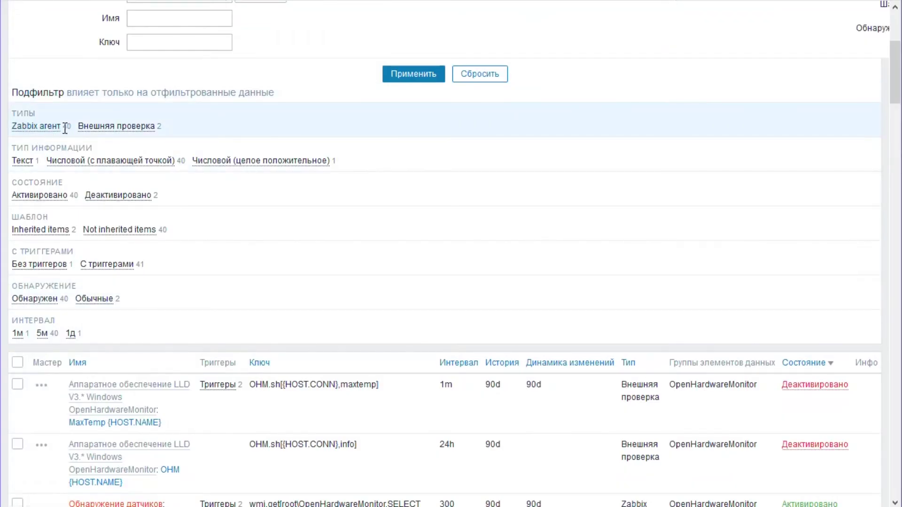
- Compare the discovered items' instance IDs 3844 and 3866
scroll(438, 162, "down", 5)
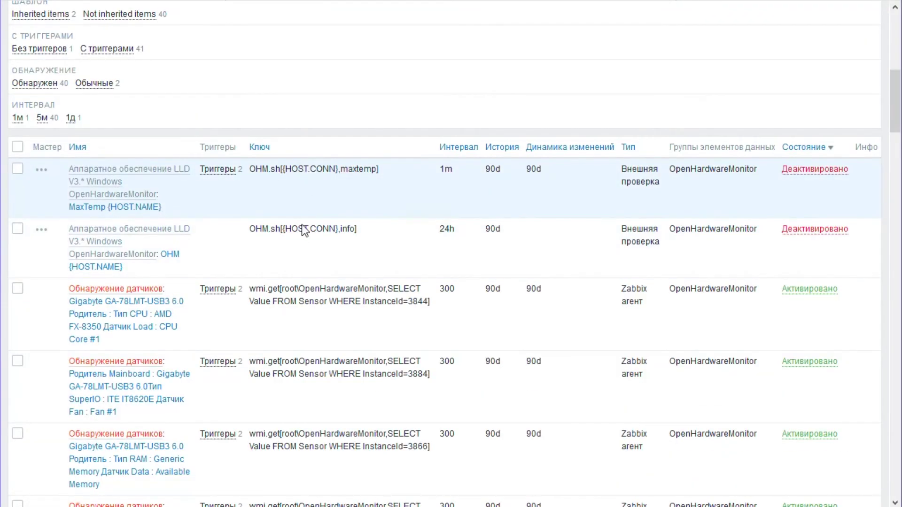
scroll(104, 163, "down", 3)
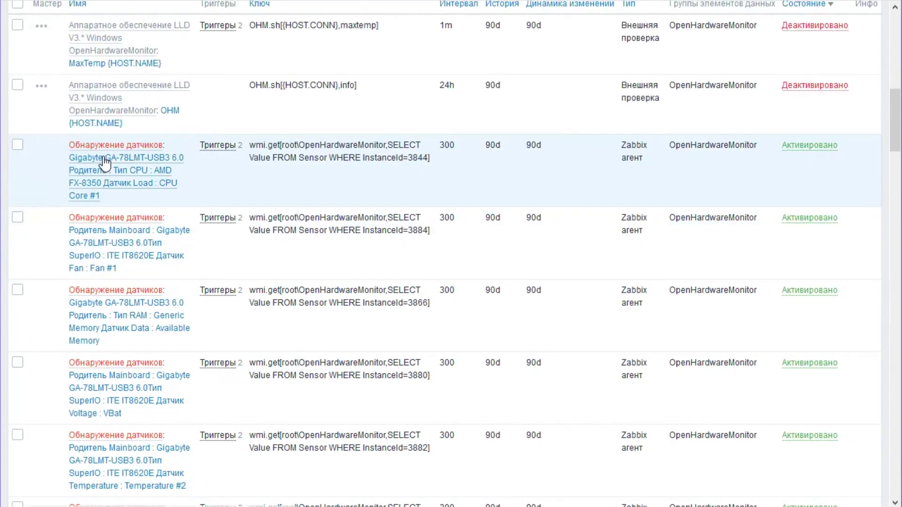
double_click(418, 158)
double_click(418, 303)
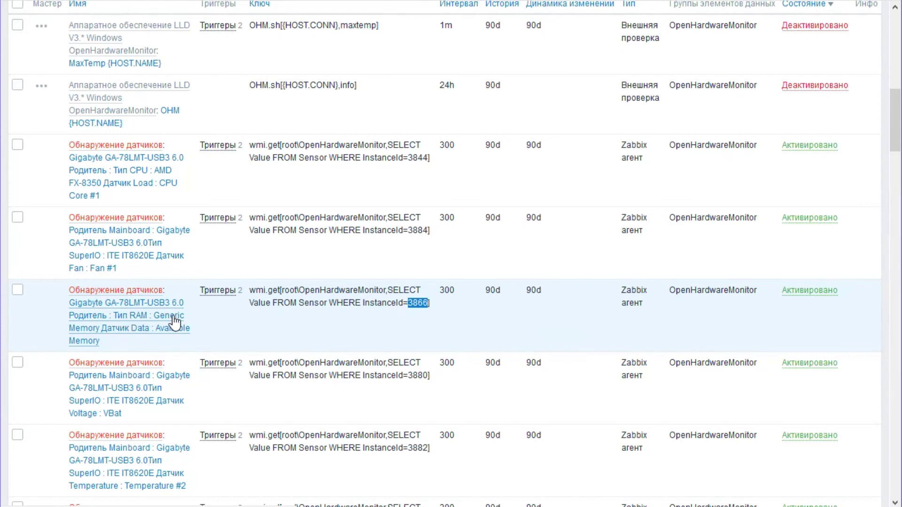
- Point out the VBat voltage sensor item in FSS-121's discovered items
scroll(113, 202, "down", 5)
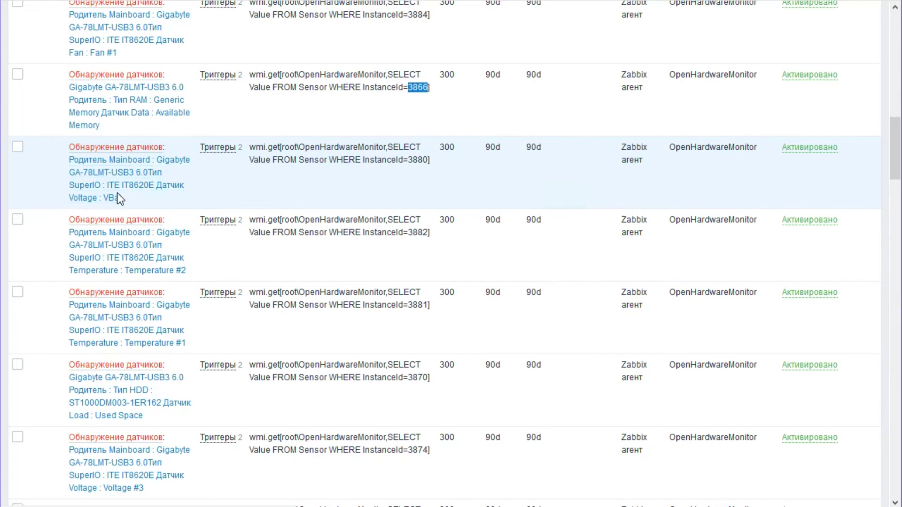
mouse_move(121, 198)
left_mouse_down()
mouse_move(73, 169)
mouse_move(128, 202)
left_mouse_up()
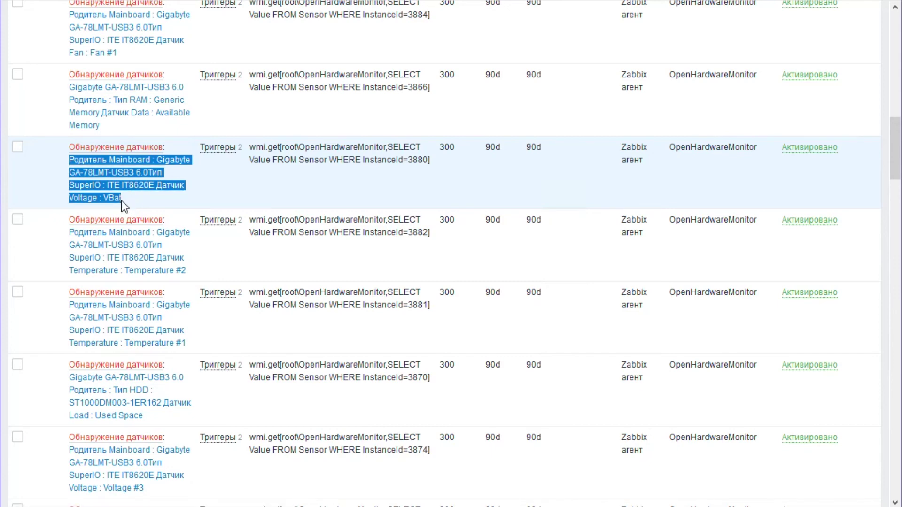
double_click(125, 198)
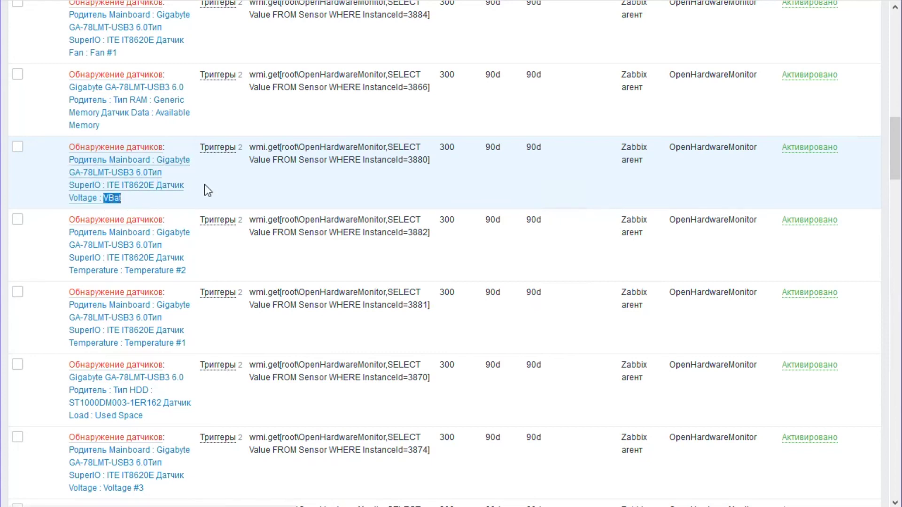
left_click(125, 198)
double_click(115, 198)
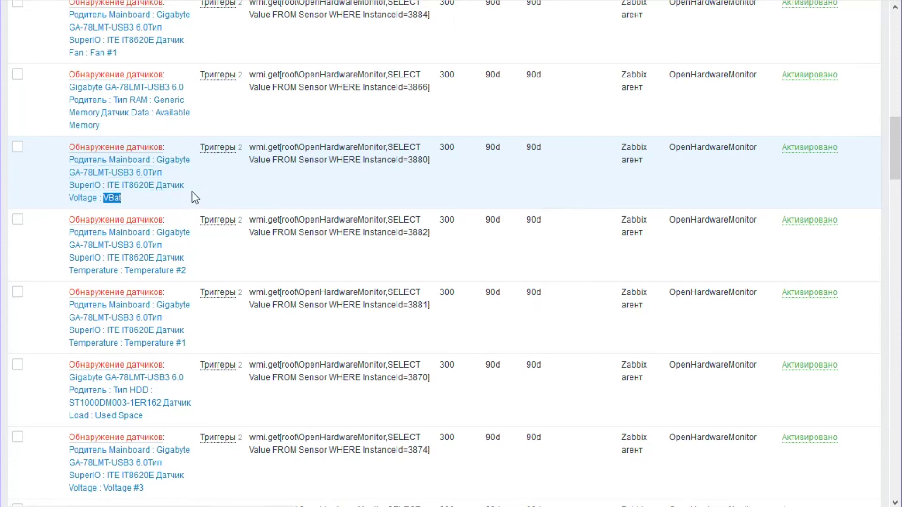
scroll(177, 195, "down", 10)
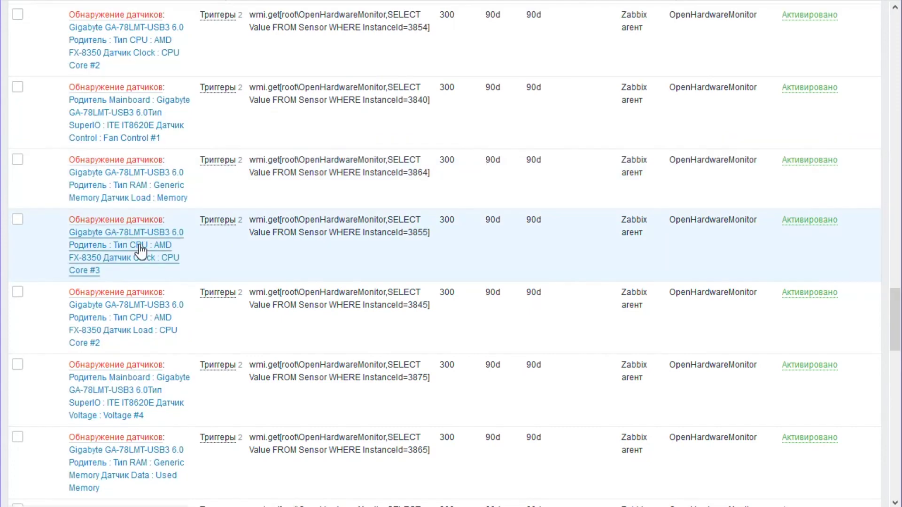
- Open the CPU Core #3 clock item (MHz), then a temperature item showing °C
left_click(140, 246)
double_click(224, 313)
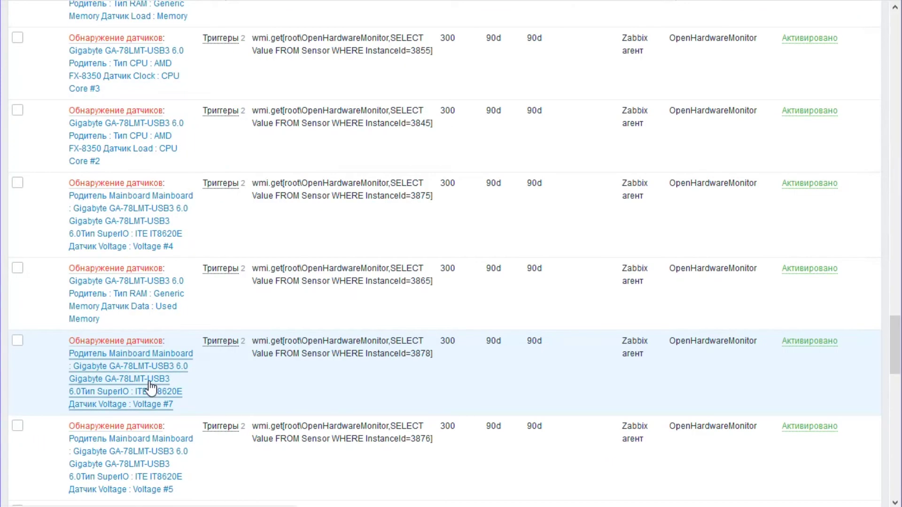
left_click(177, 394)
left_click(192, 313)
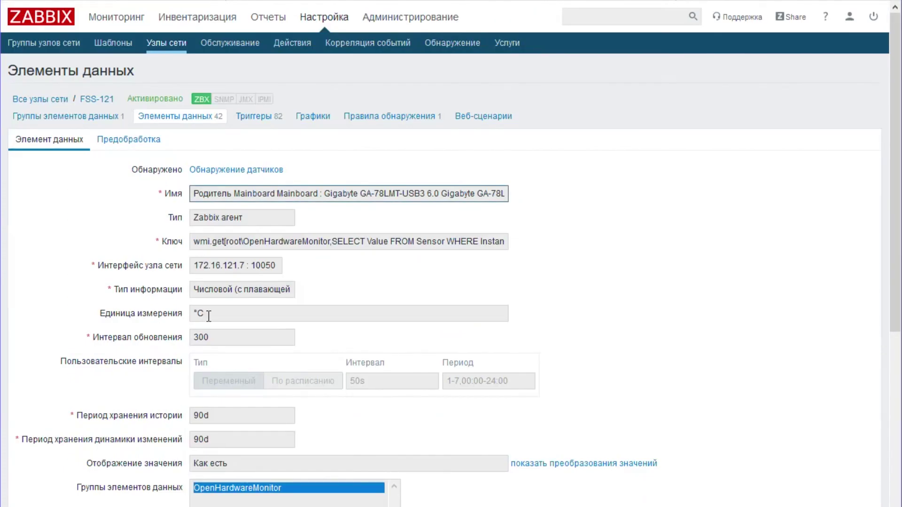
double_click(209, 314)
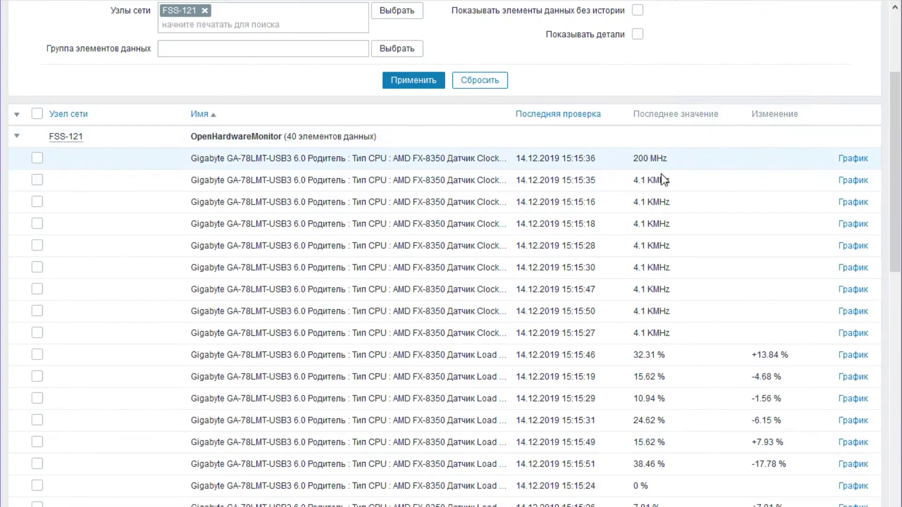
- Point out the extra K in the 4.1 KMHz clock value and the CPU temperature item
scroll(662, 263, "down", 3)
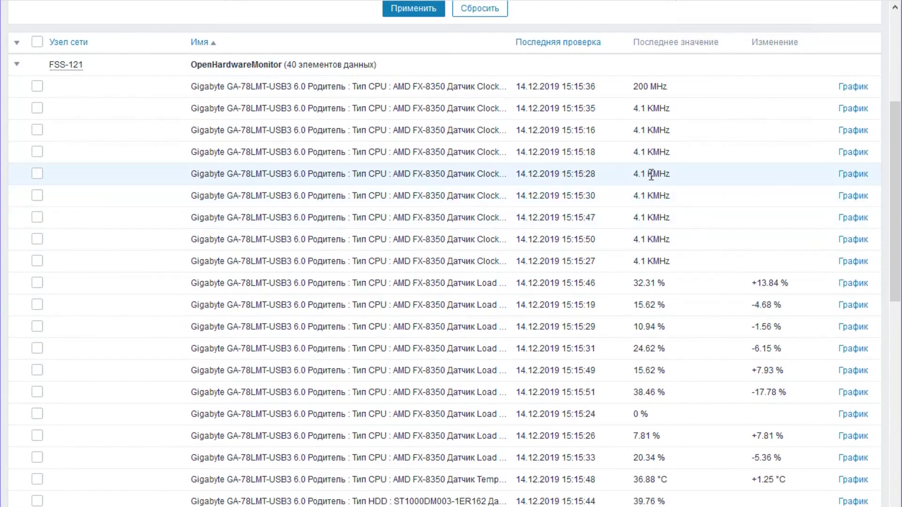
left_click_drag(654, 173, 650, 173)
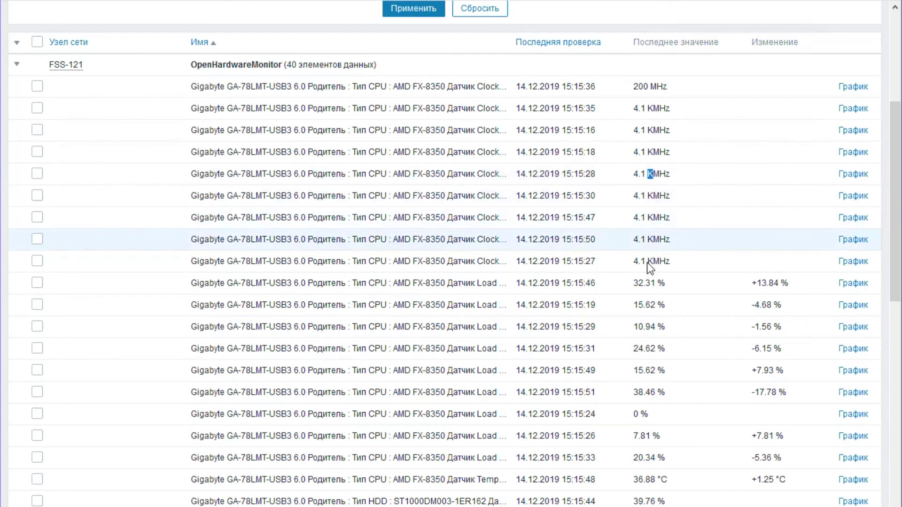
scroll(640, 271, "down", 3)
scroll(758, 277, "down", 2)
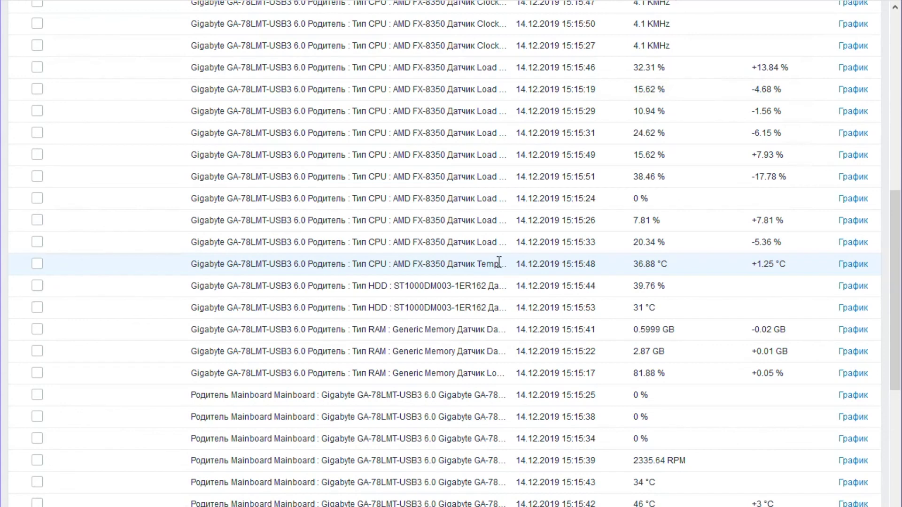
left_click_drag(489, 262, 188, 264)
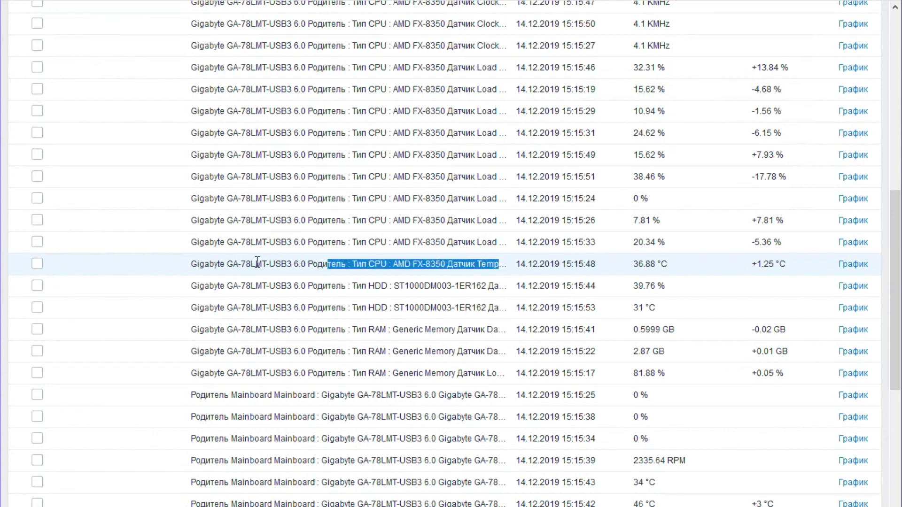
left_click(193, 263)
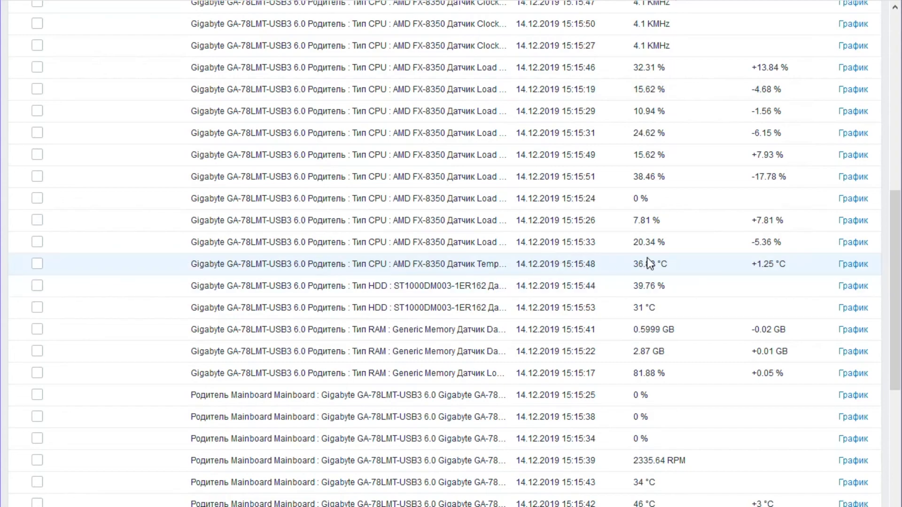
- View the CPU temperature graph for the last 3 hours, 1 day, then 15 minutes
left_click(853, 262)
mouse_move(745, 238)
left_mouse_down()
mouse_move(518, 238)
mouse_move(705, 263)
left_mouse_up()
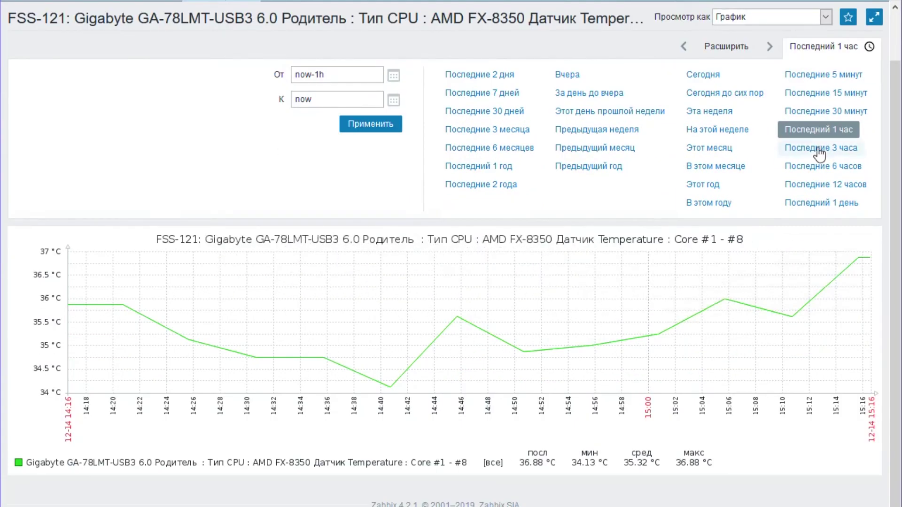
left_click(820, 151)
left_click(822, 203)
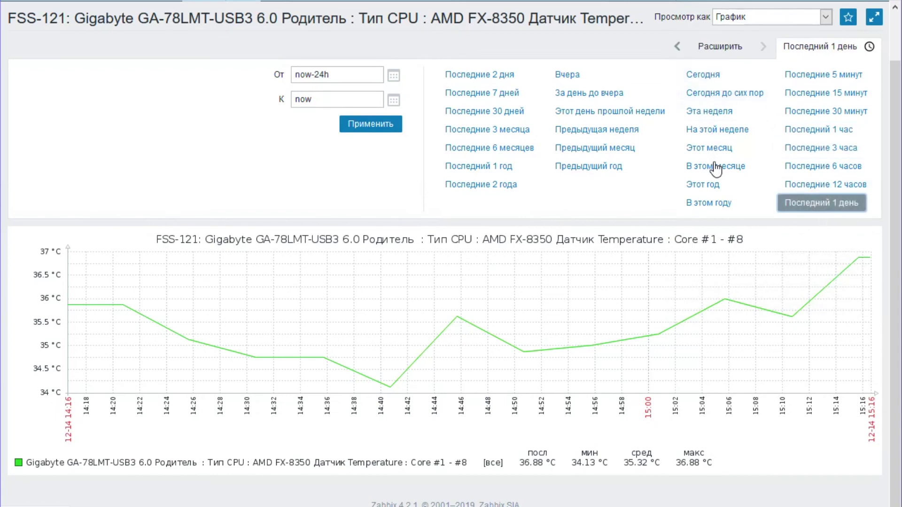
left_click(827, 94)
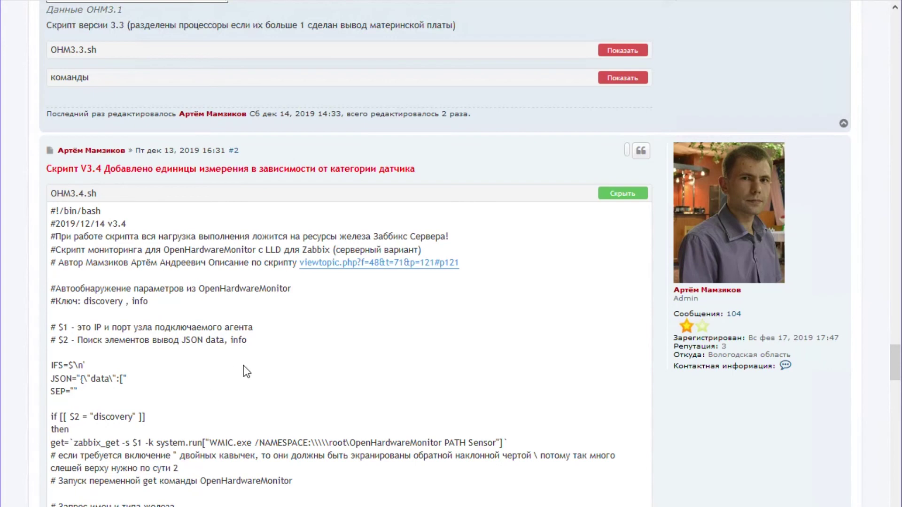
- Highlight OHM3.4.sh's obrtabl lines and '#/d' filter, then switch to Open Hardware Monitor
scroll(243, 365, "down", 2)
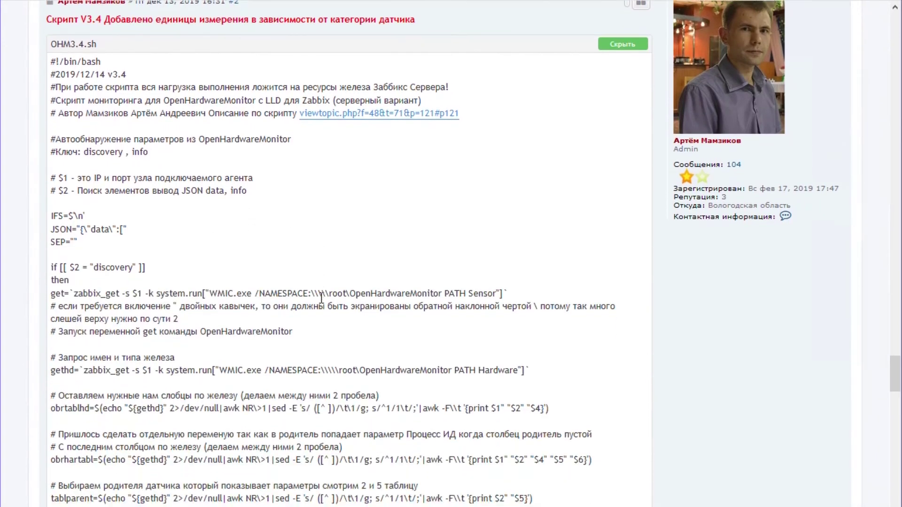
scroll(193, 317, "down", 4)
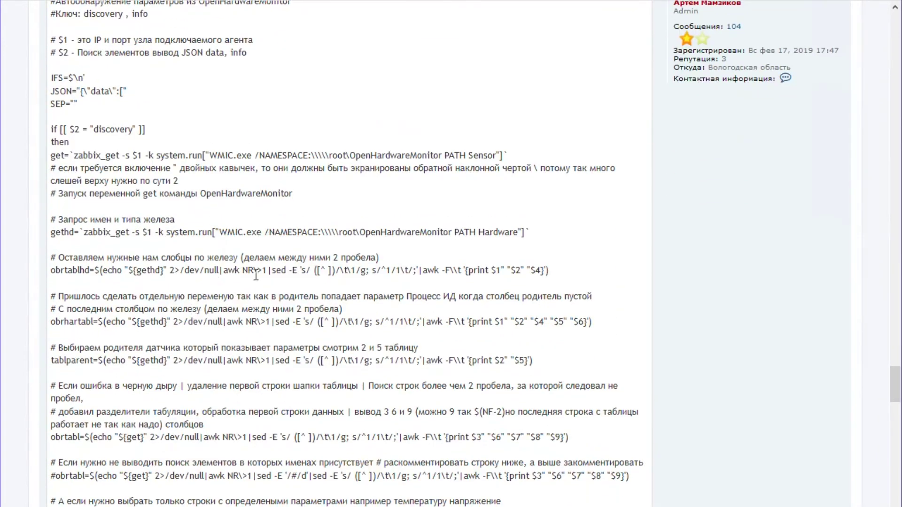
scroll(256, 276, "down", 2)
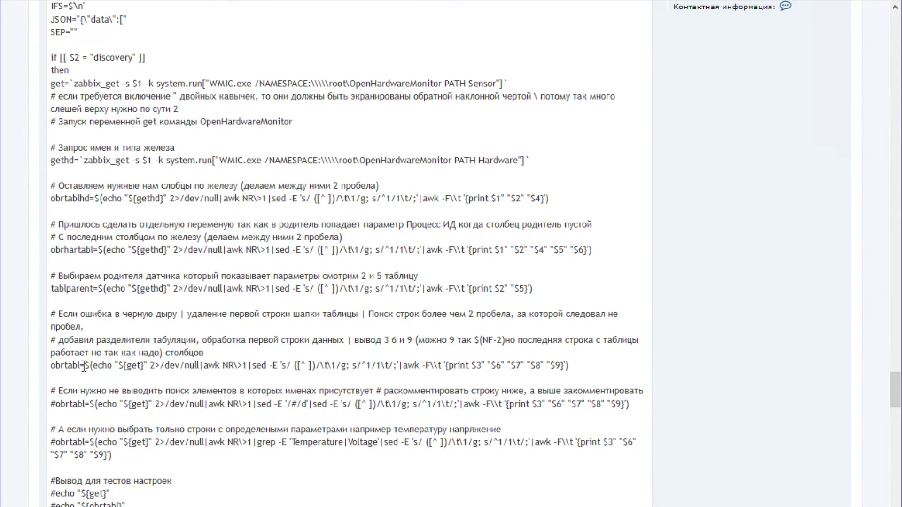
left_click_drag(569, 365, 51, 366)
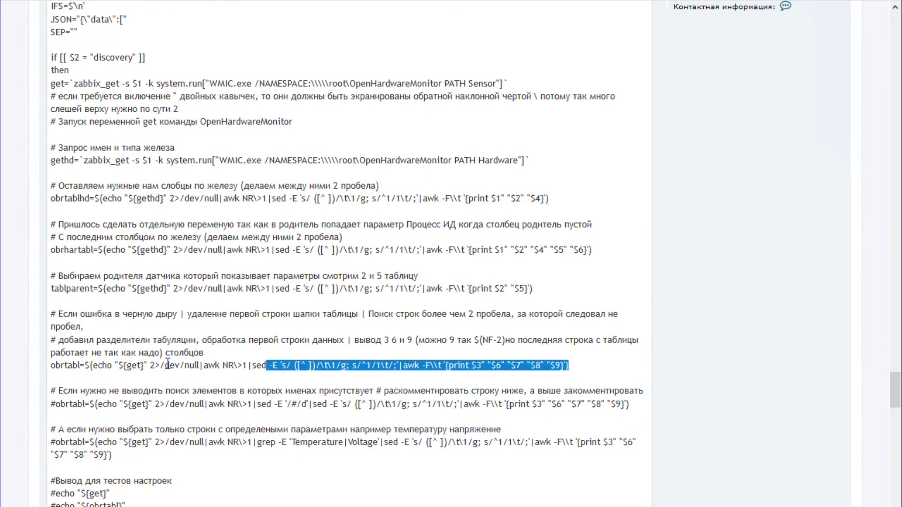
scroll(526, 365, "down", 2)
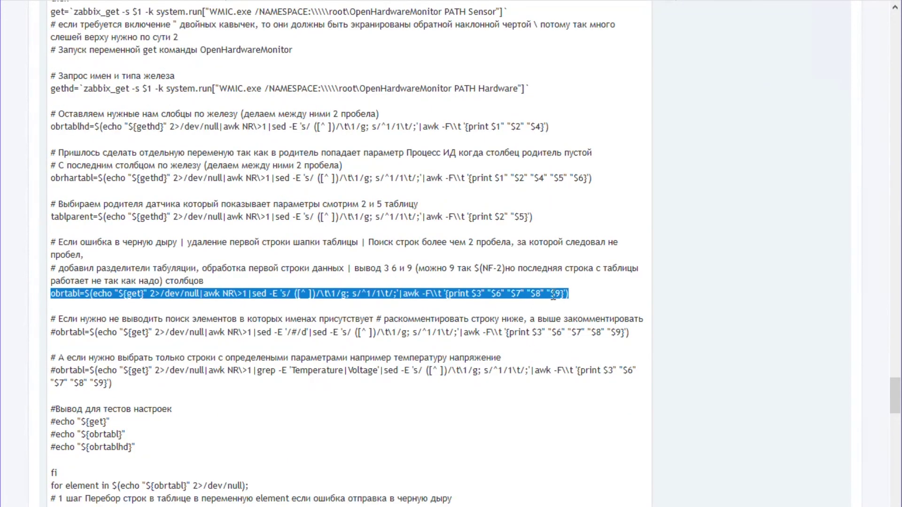
left_click_drag(630, 333, 52, 334)
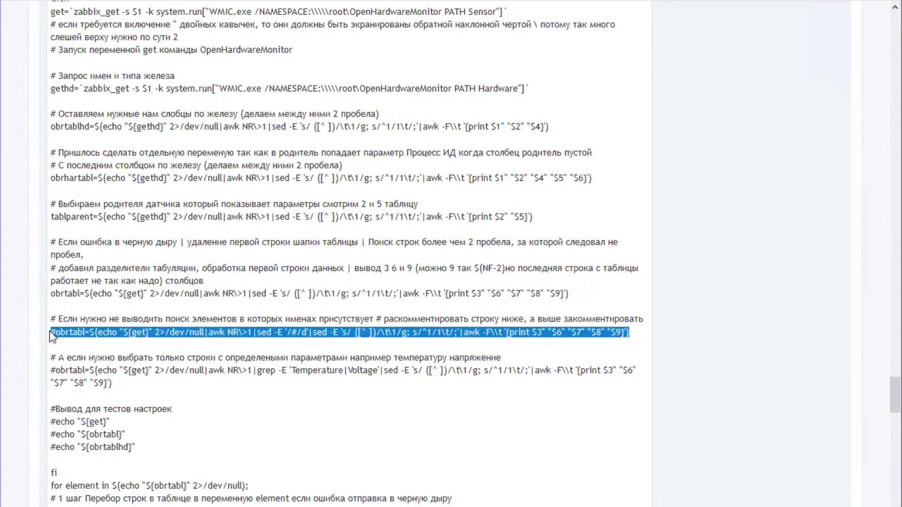
left_click(310, 332)
left_click_drag(303, 333, 266, 333)
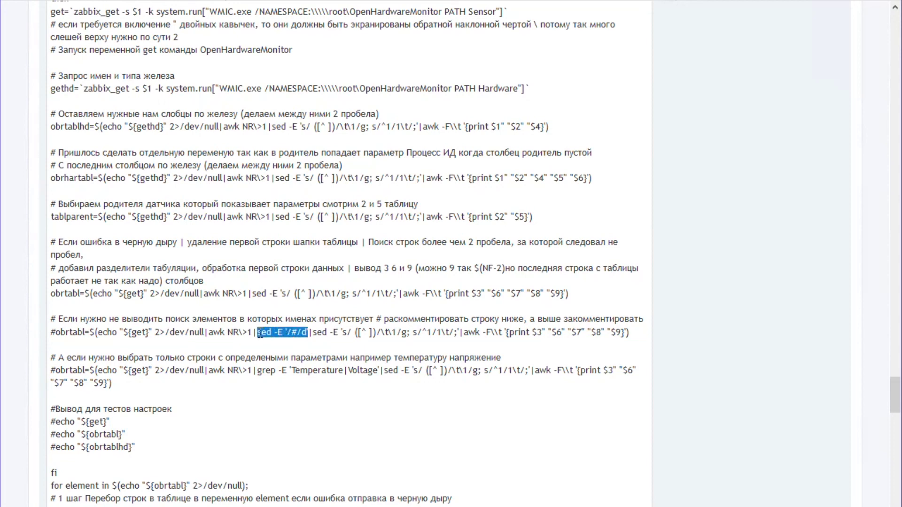
key("alt+Tab")
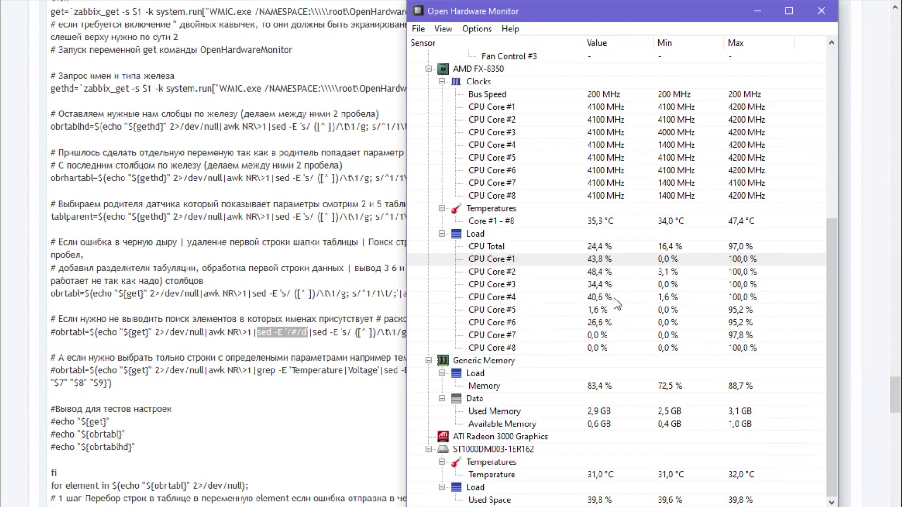
- Select the CPU Total and Core #1–#3 load sensors in Open Hardware Monitor
left_click(496, 245)
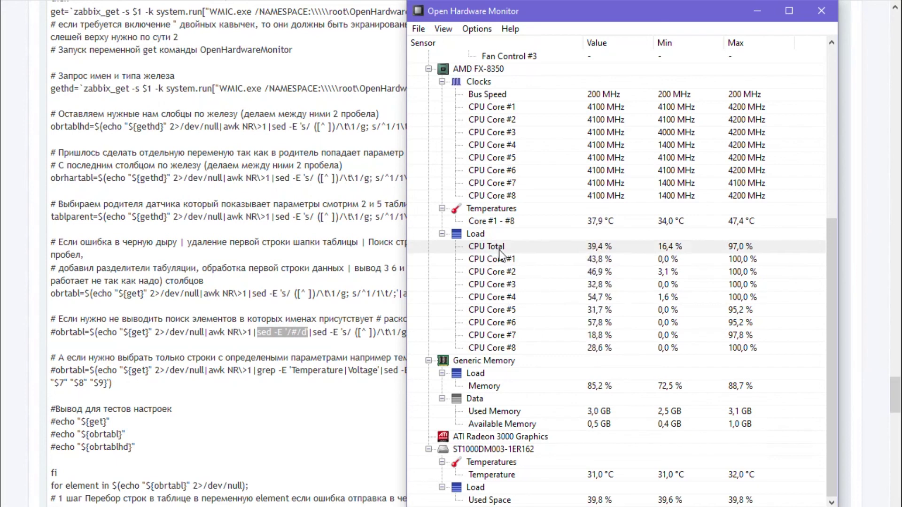
left_click(501, 262)
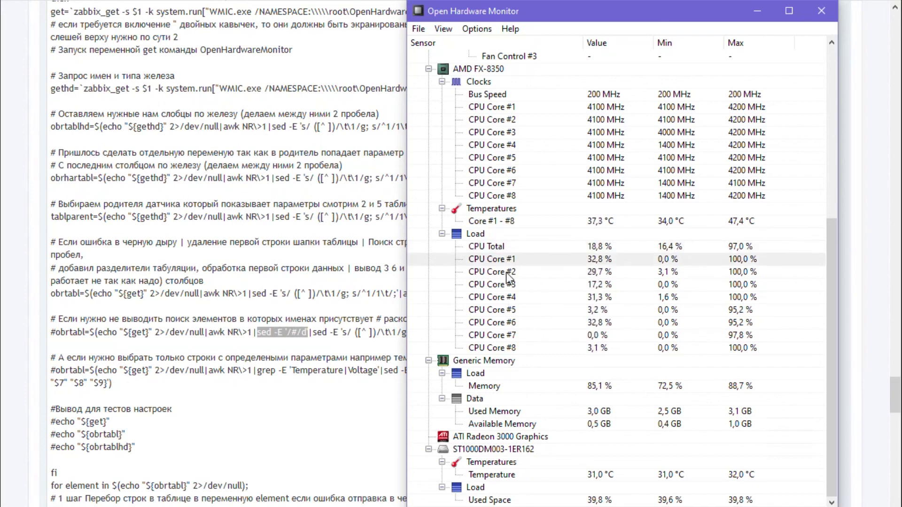
left_click(506, 271)
left_click(511, 287)
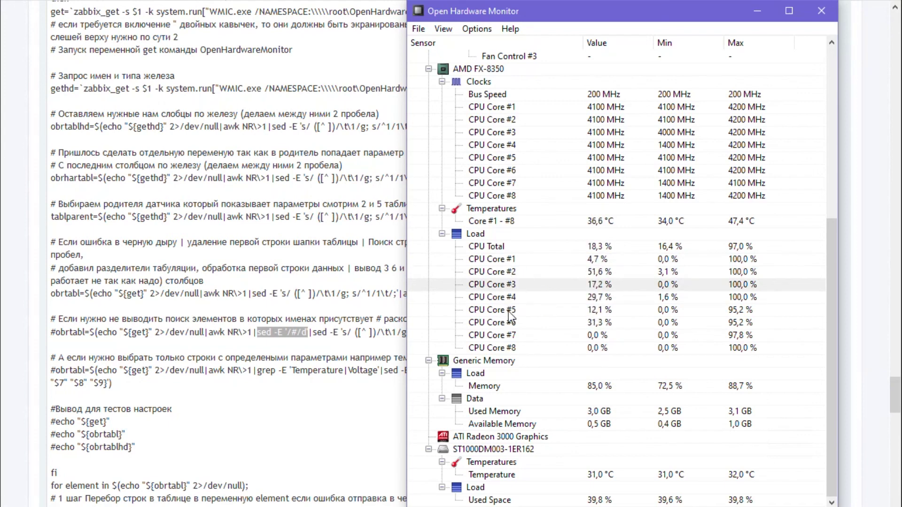
- In the forum script, highlight the grep filter's Temperature|Voltage alternatives
left_click(263, 351)
triple_click(602, 371)
left_click_drag(379, 371, 253, 370)
left_click(346, 371)
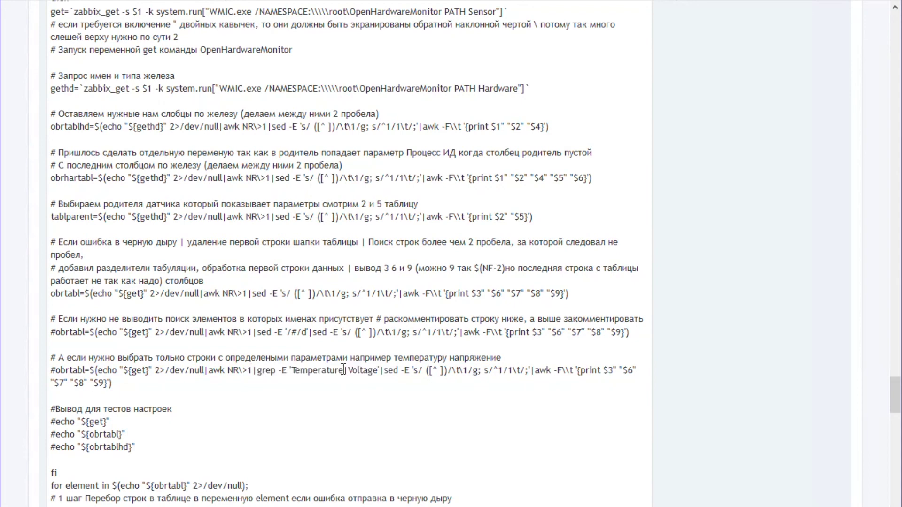
double_click(323, 371)
left_click(373, 371)
left_click_drag(372, 371, 345, 371)
- Toggle to Open Hardware Monitor and back to the forum script
key("alt+Tab")
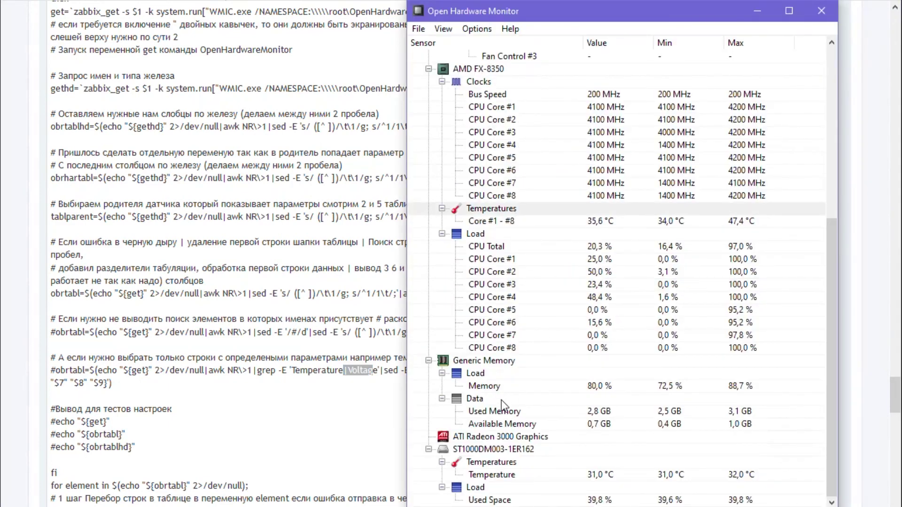
left_click(66, 367)
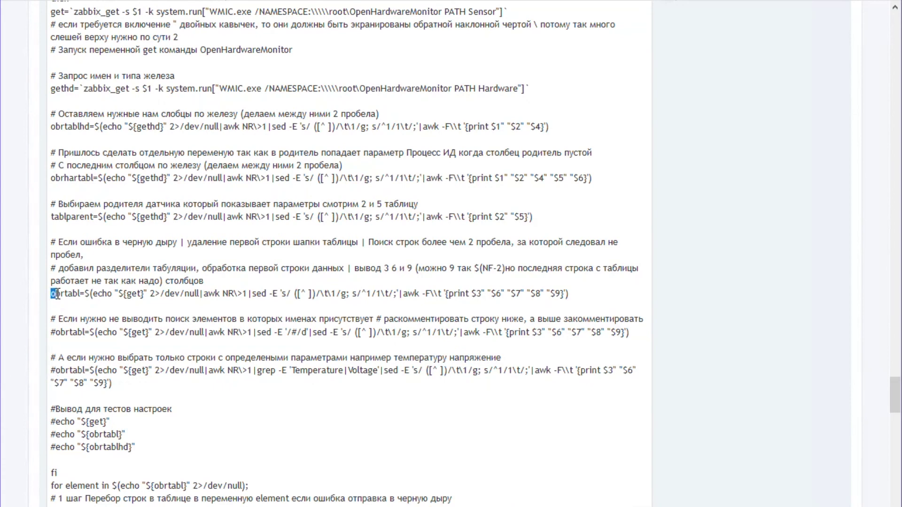
left_click(366, 374)
- Enlarge the topic's CMD-OHM screenshot, then close it
scroll(467, 424, "up", 9)
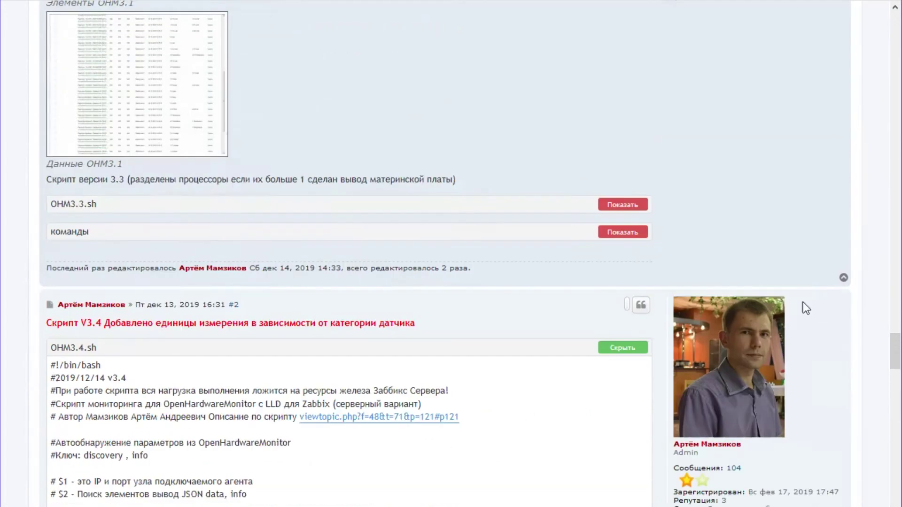
left_click(895, 305)
left_click_drag(895, 306, 900, 36)
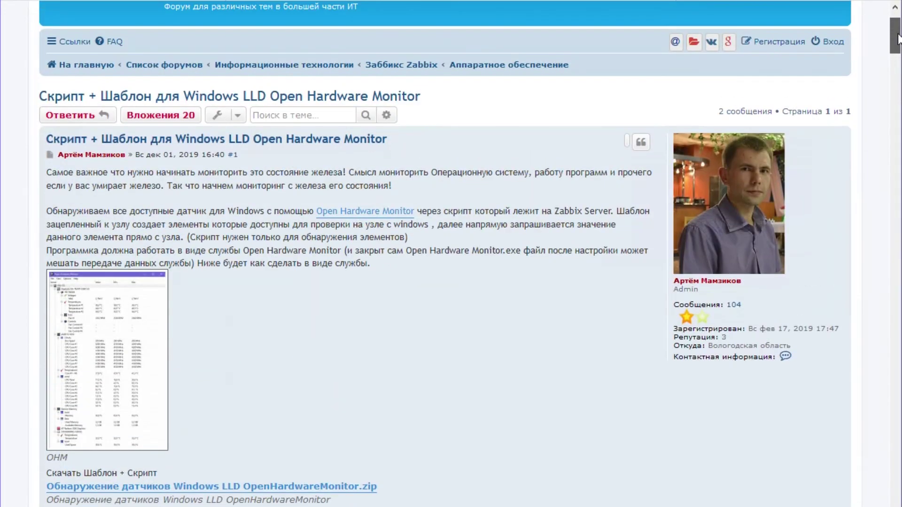
scroll(429, 335, "up", 2)
scroll(239, 347, "down", 3)
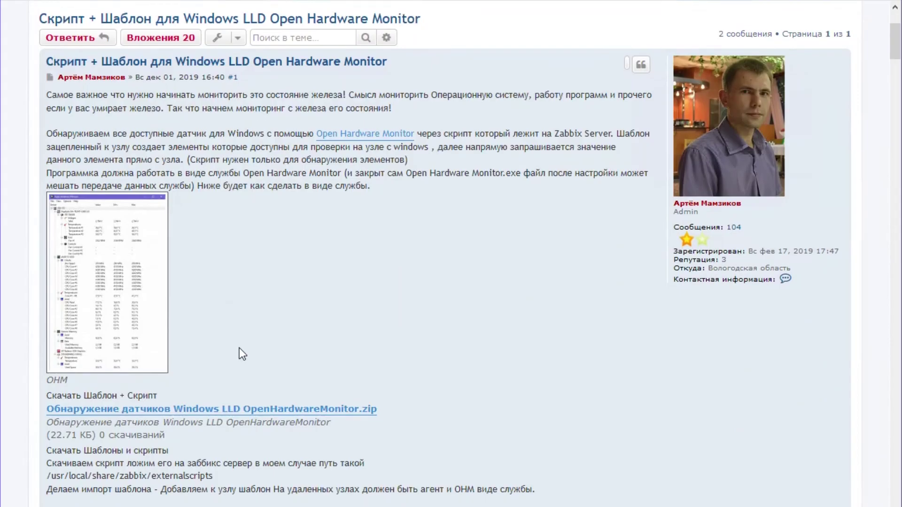
scroll(238, 348, "down", 5)
scroll(238, 336, "down", 1)
scroll(124, 315, "down", 1)
left_click(131, 296)
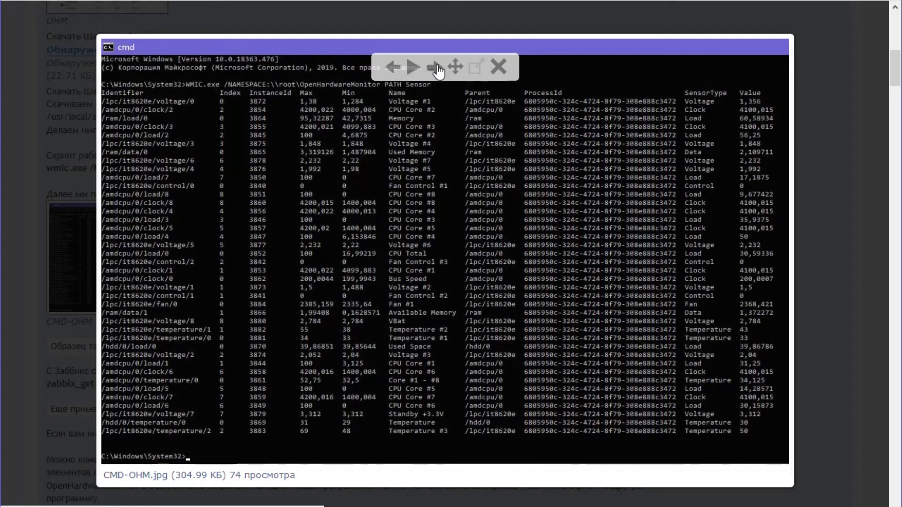
left_click(437, 71)
- Enlarge the script-OHM V1.0 screenshot showing the original OHM.sh script
scroll(214, 284, "down", 5)
scroll(214, 284, "down", 5)
scroll(214, 284, "down", 5)
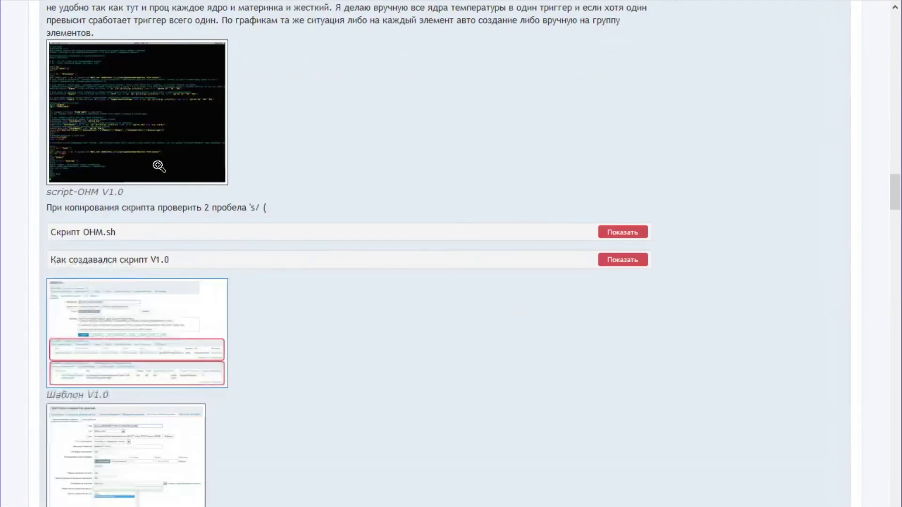
scroll(159, 169, "up", 5)
scroll(143, 282, "down", 5)
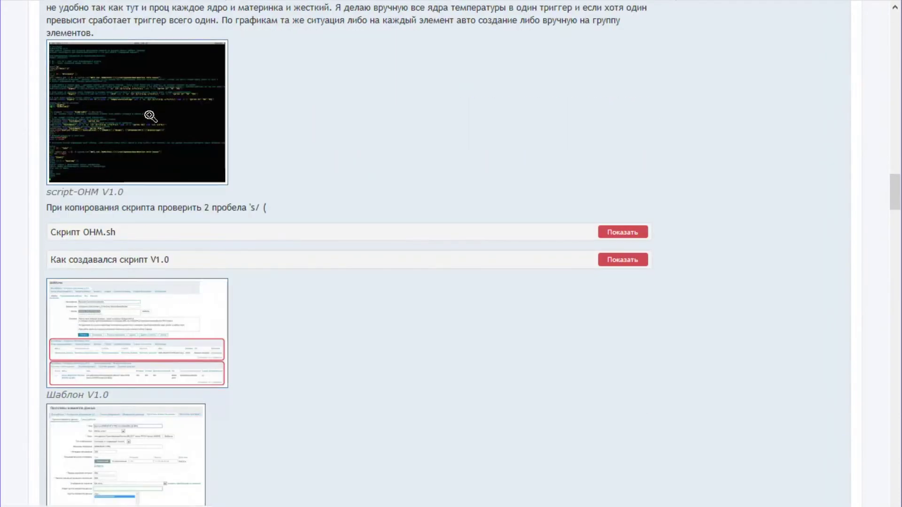
left_click(151, 113)
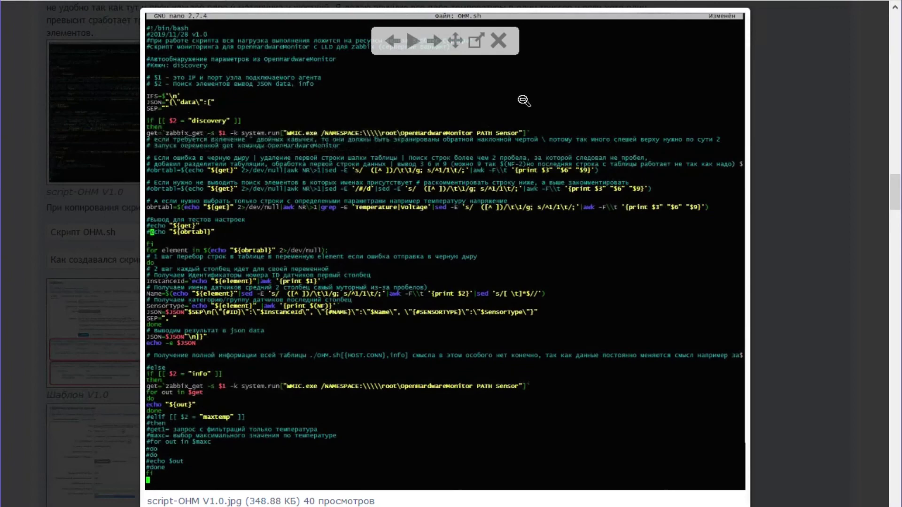